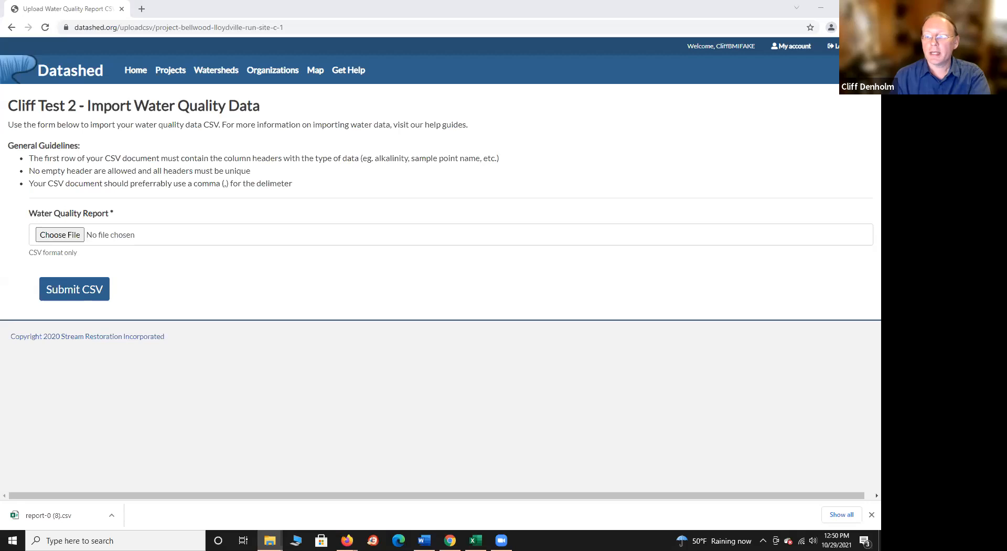
Try to upload Fake Data 1A.csv as the water quality report and submit it.
{"action": "left_click_drag", "start_coordinate": [880, 113], "coordinate": [78, 237]}
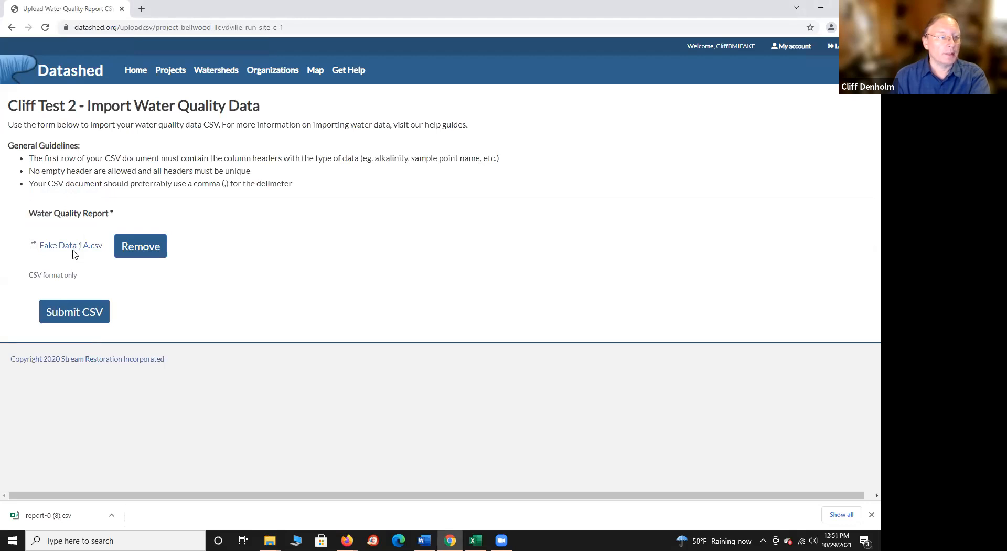
{"action": "left_click", "coordinate": [58, 316]}
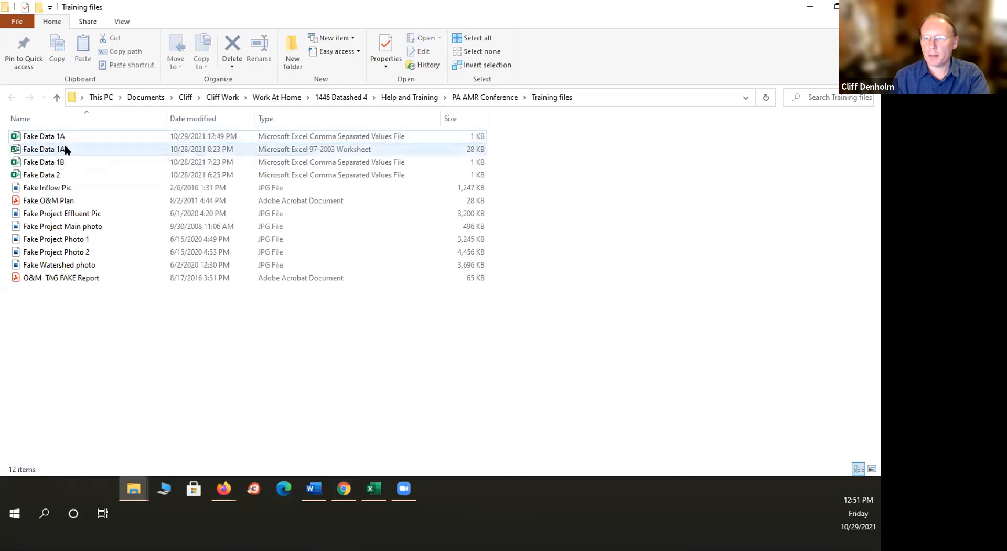
{"action": "right_click", "coordinate": [3, 136]}
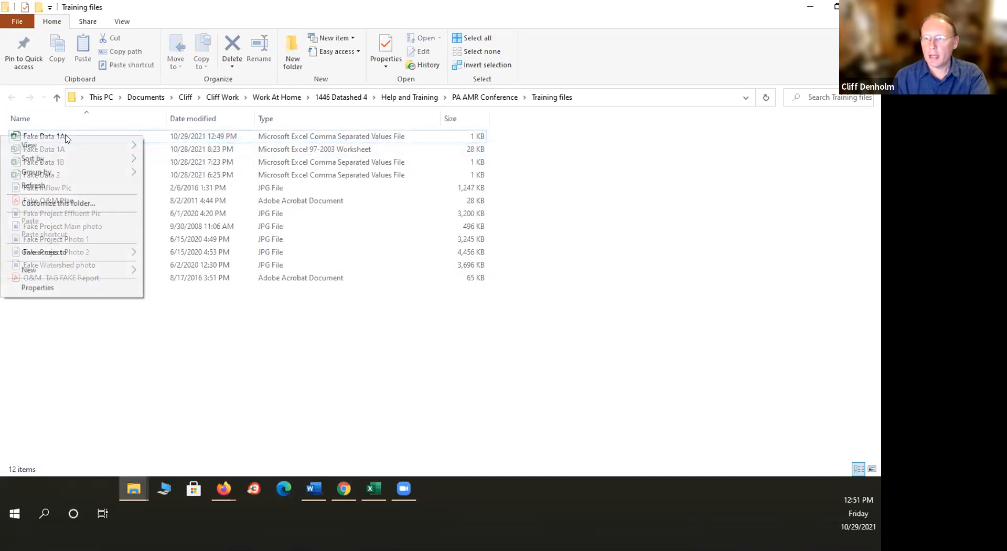
{"action": "mouse_move", "coordinate": [66, 269]}
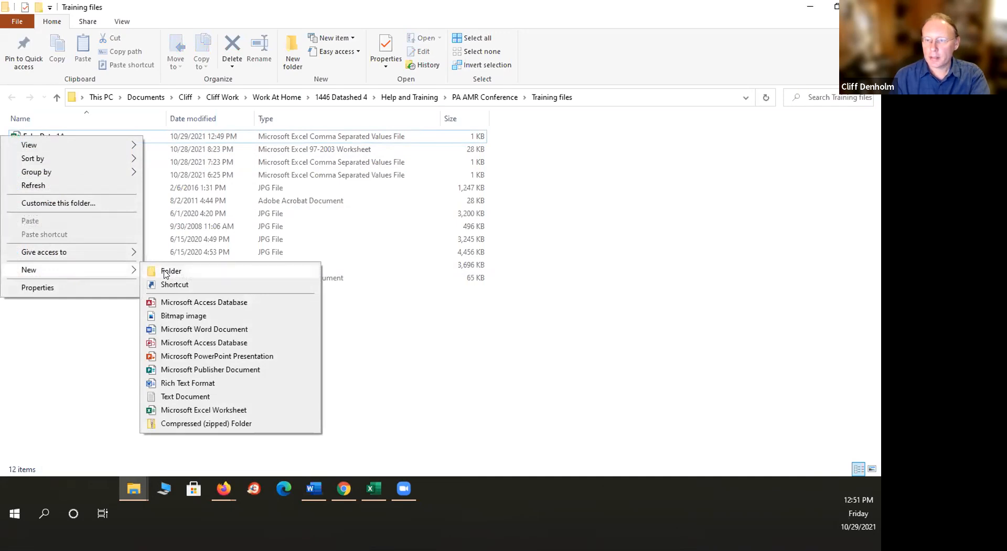
{"action": "left_click", "coordinate": [180, 383]}
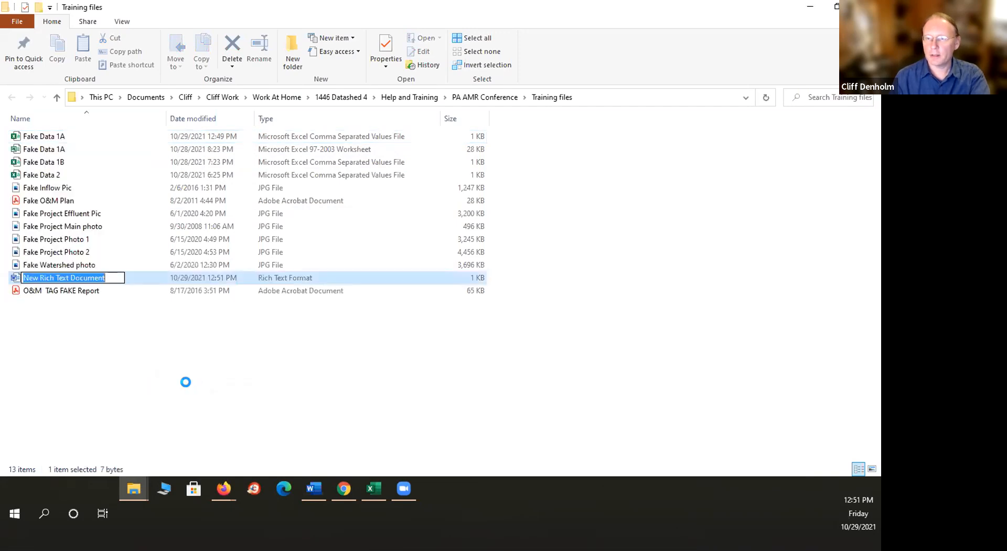
Open the Fake Data 1A CSV file in Notepad, examine its header row and comma-only lines, and close it.
{"action": "left_click", "coordinate": [62, 137]}
{"action": "double_click", "coordinate": [61, 136]}
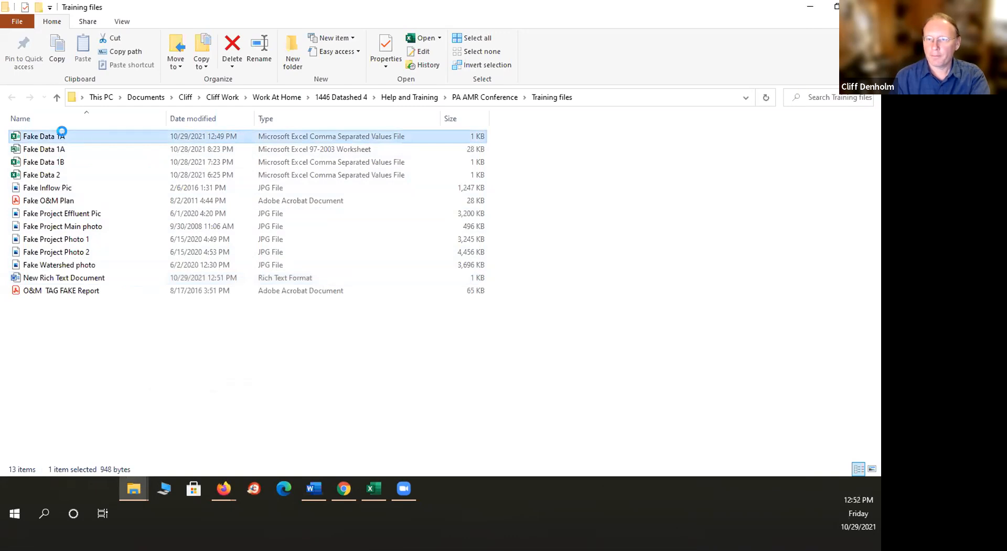
{"action": "right_click", "coordinate": [61, 132]}
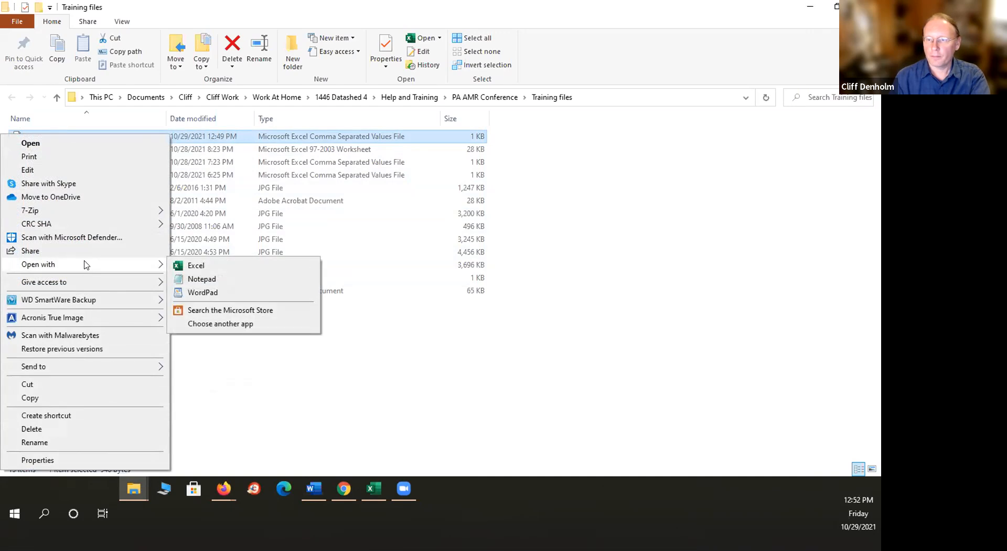
{"action": "left_click", "coordinate": [184, 278]}
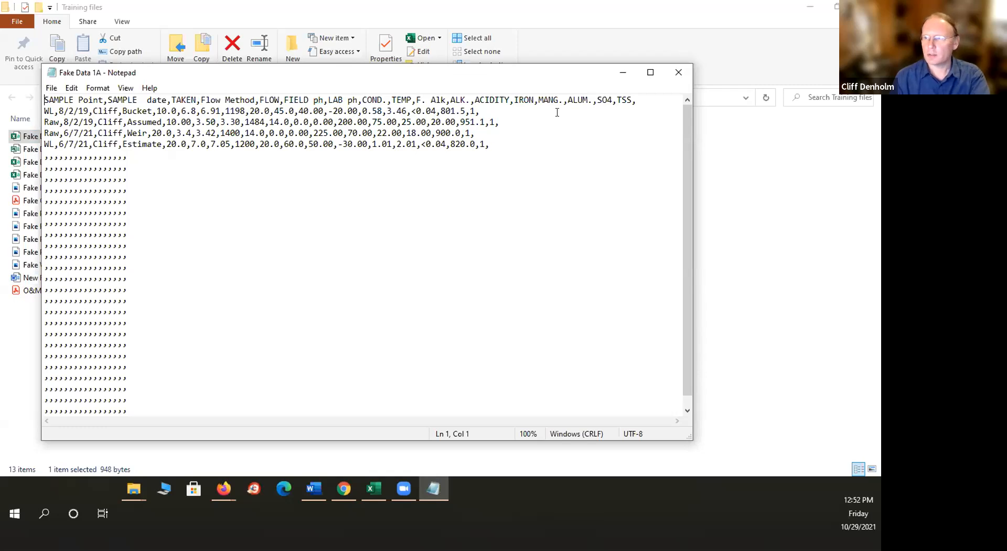
{"action": "left_click", "coordinate": [650, 72]}
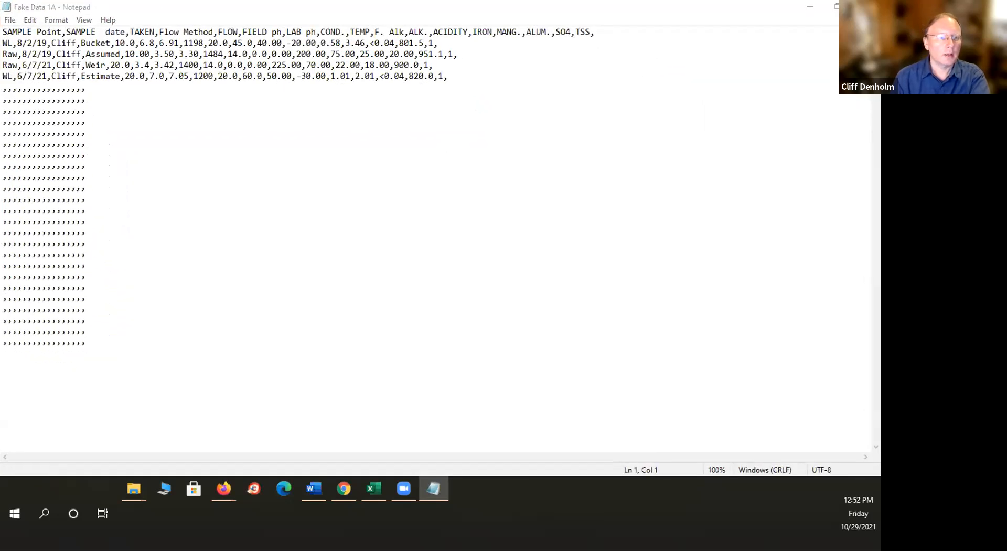
{"action": "left_click", "coordinate": [182, 402]}
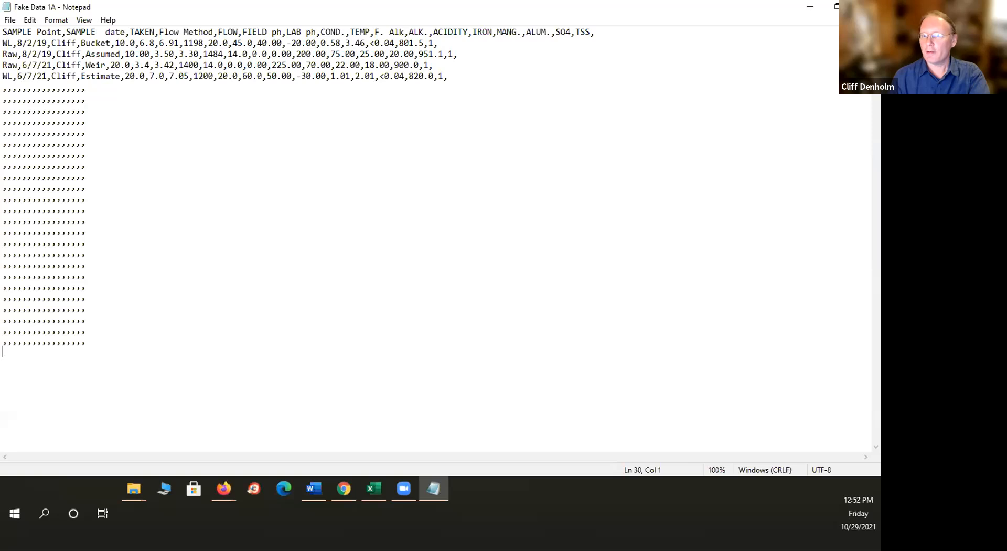
{"action": "key", "text": "alt+F4"}
{"action": "left_click", "coordinate": [157, 271]}
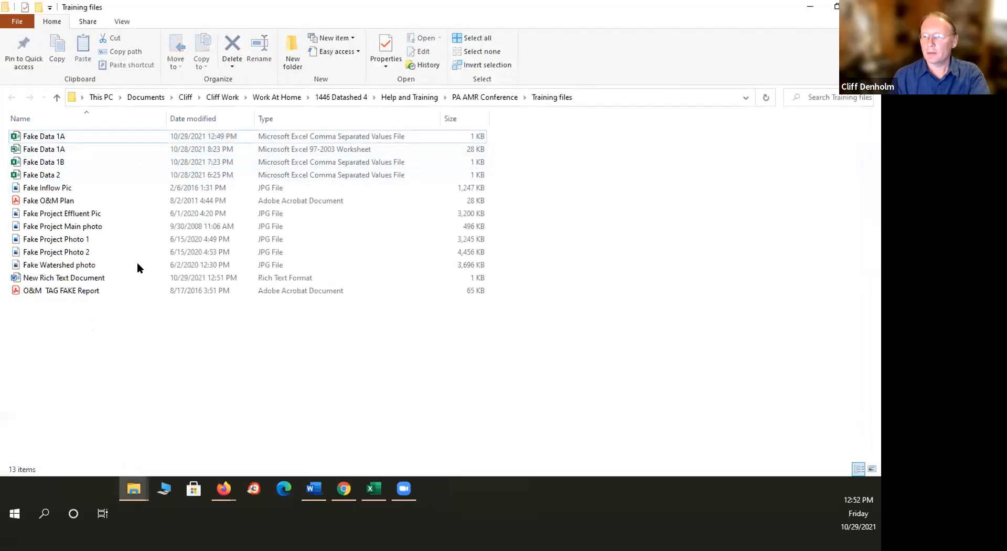
Open the Fake Data 1A Excel 97-2003 worksheet and delete the blank rows 6 to 21 below the data.
{"action": "double_click", "coordinate": [38, 150]}
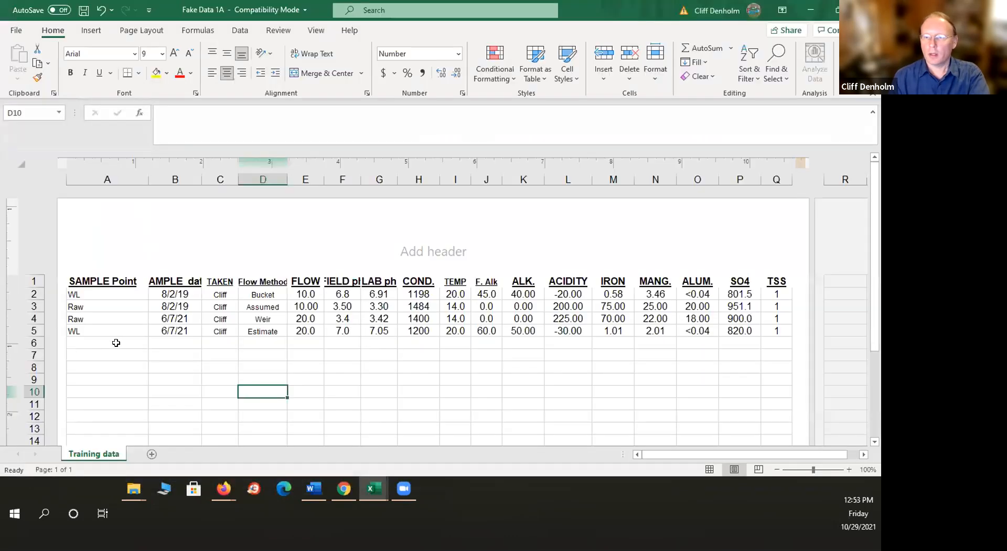
{"action": "left_click_drag", "start_coordinate": [32, 342], "coordinate": [27, 416]}
{"action": "right_click", "coordinate": [29, 417]}
{"action": "left_click", "coordinate": [70, 316]}
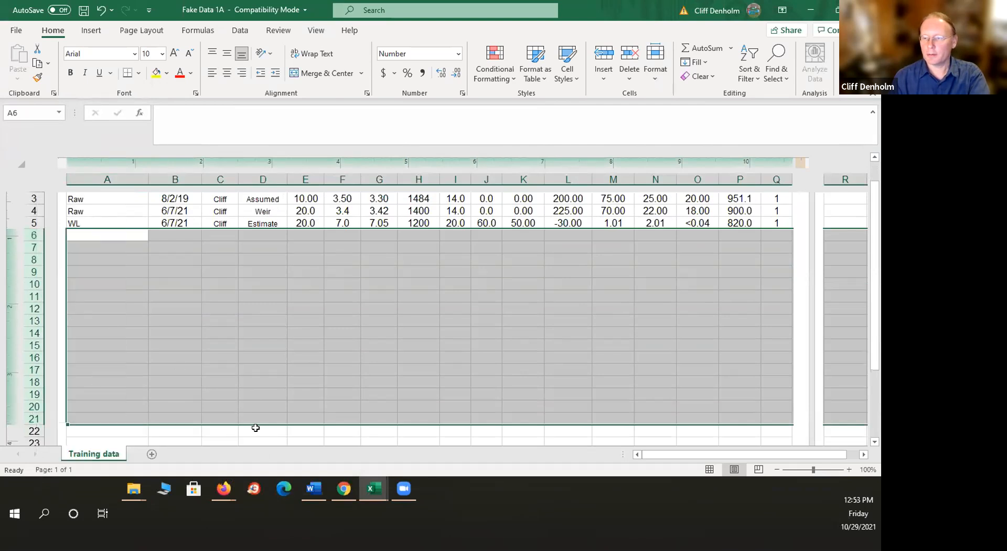
{"action": "left_click", "coordinate": [386, 380]}
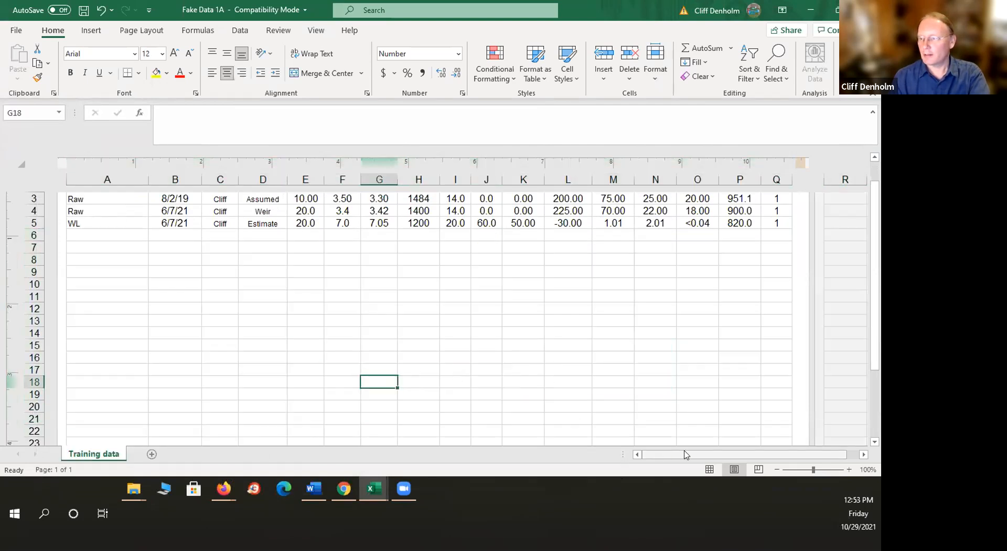
Delete the blank columns from R onward, beyond the TSS column.
{"action": "left_click_drag", "start_coordinate": [645, 452], "coordinate": [661, 452]}
{"action": "left_click_drag", "start_coordinate": [743, 177], "coordinate": [869, 173]}
{"action": "right_click", "coordinate": [502, 178]}
{"action": "left_click", "coordinate": [526, 292]}
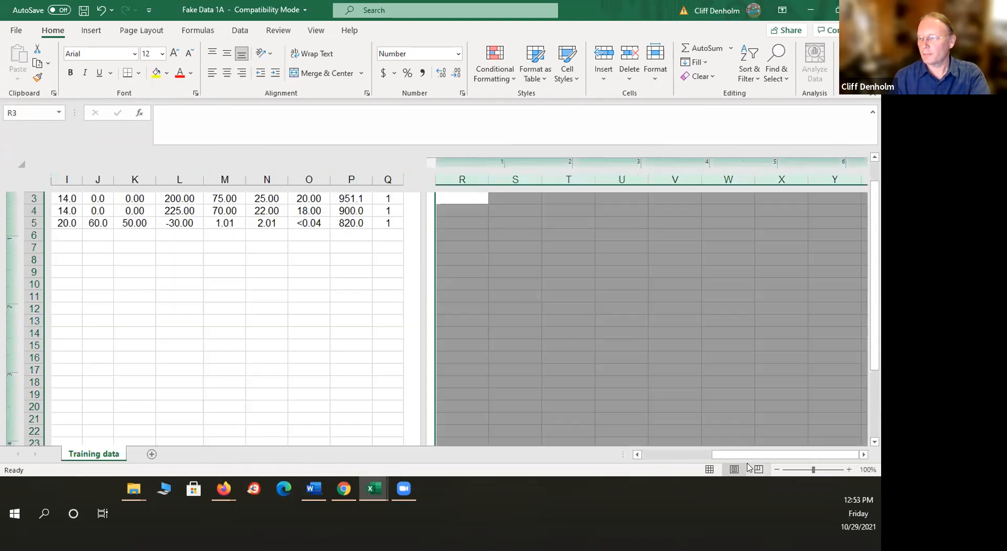
{"action": "left_click_drag", "start_coordinate": [719, 454], "coordinate": [590, 426]}
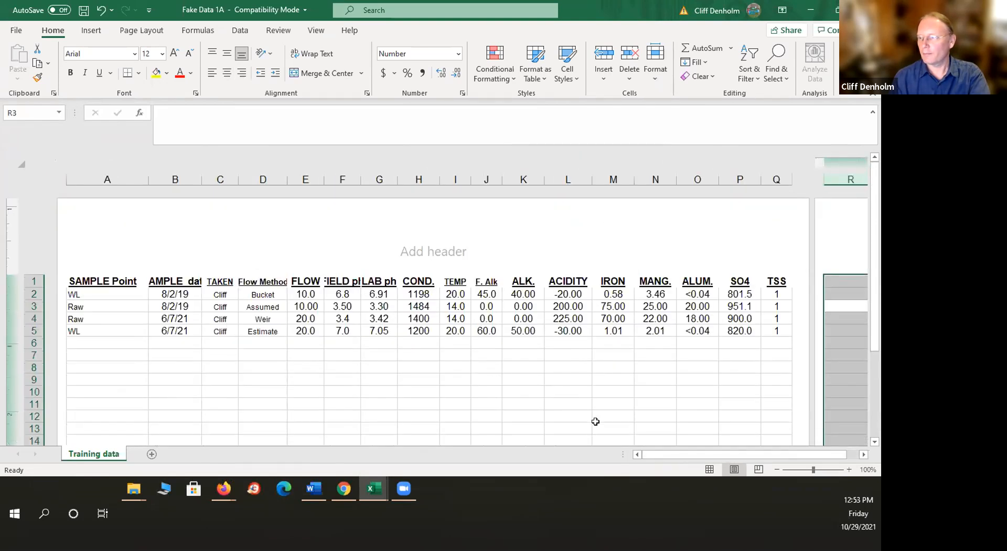
{"action": "left_click", "coordinate": [171, 366]}
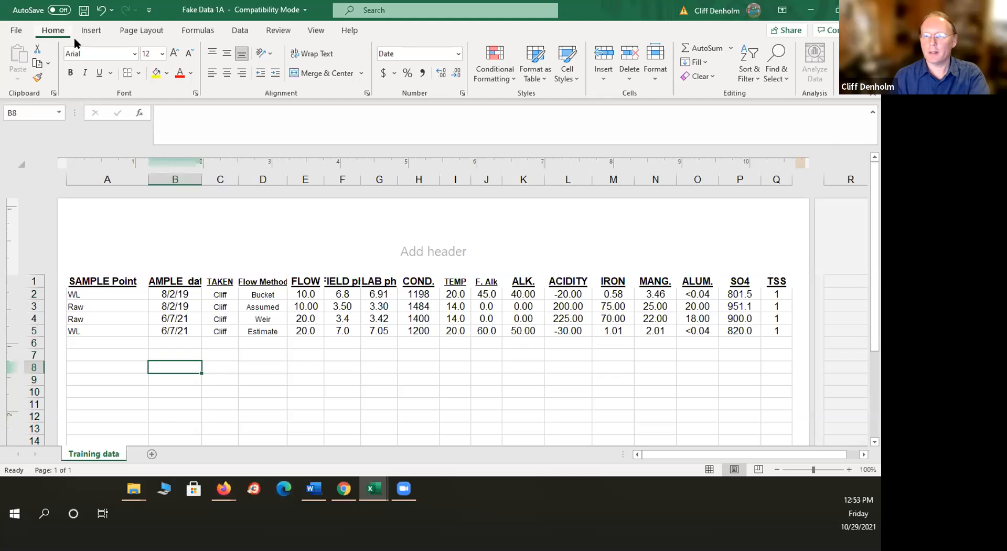
Save the workbook and export it as Fake Data 1A in CSV (Comma delimited) format, replacing the existing file.
{"action": "left_click", "coordinate": [82, 10]}
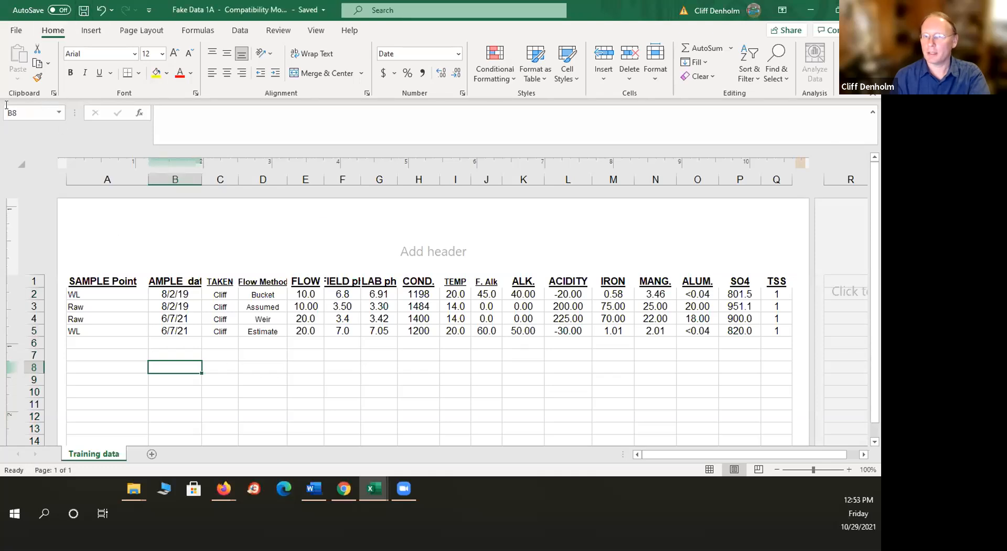
{"action": "left_click", "coordinate": [16, 30]}
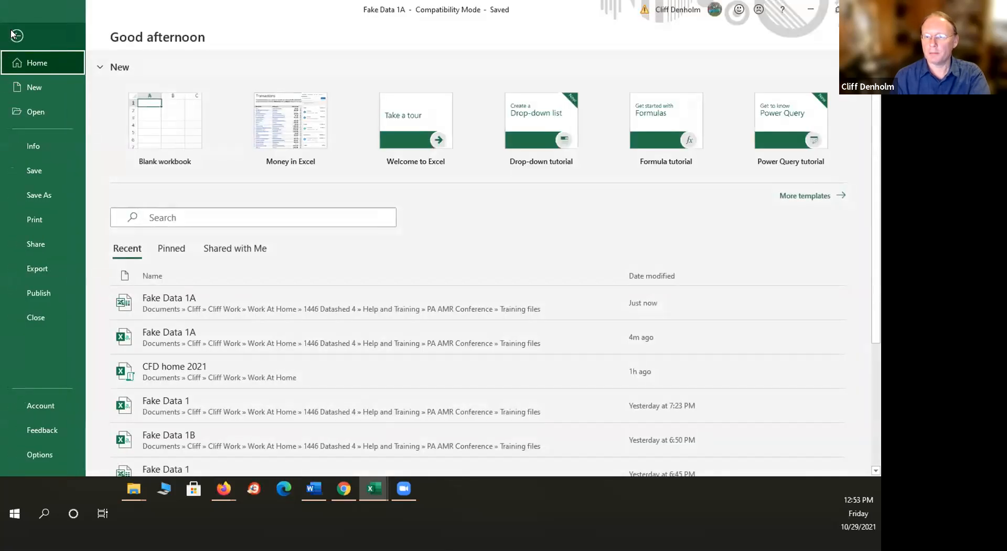
{"action": "left_click", "coordinate": [31, 195]}
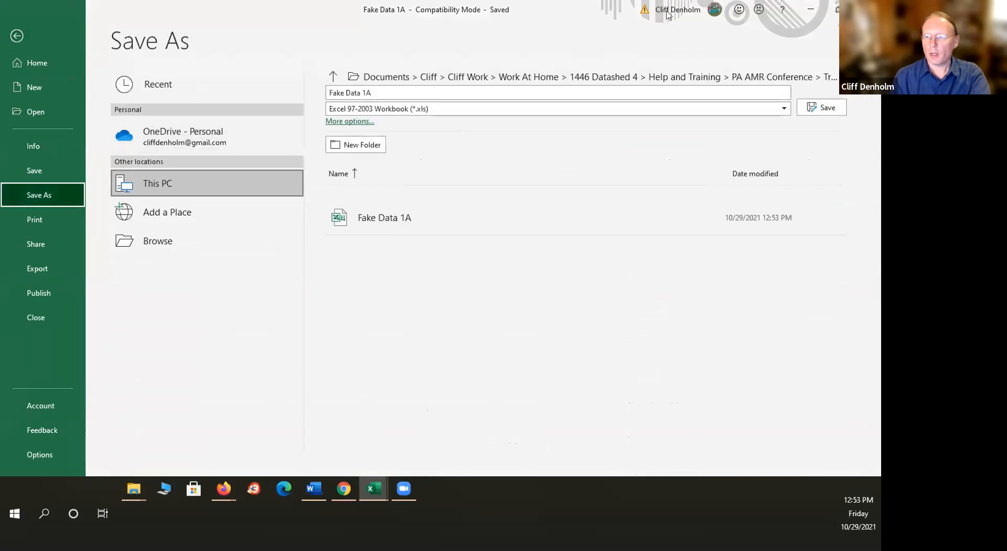
{"action": "left_click", "coordinate": [720, 112]}
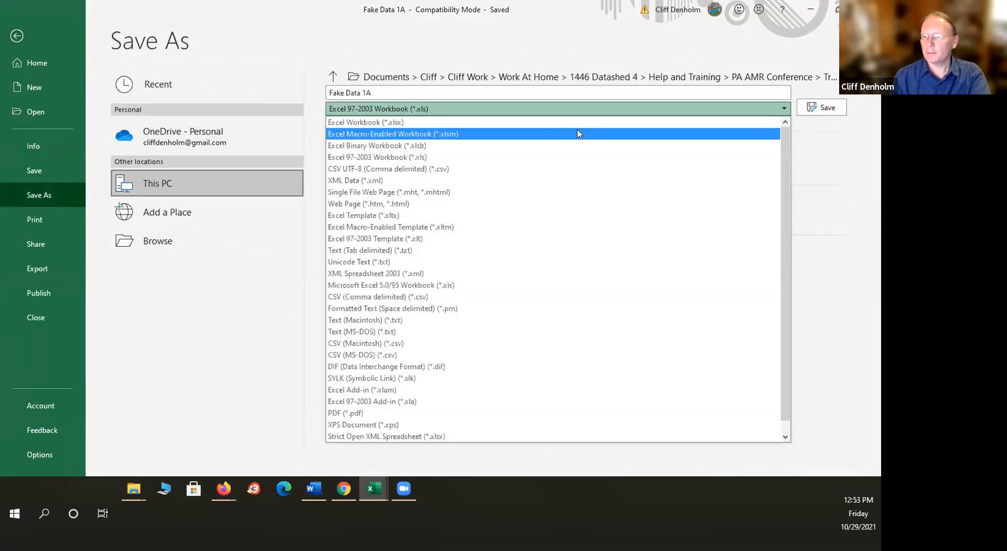
{"action": "left_click", "coordinate": [545, 296]}
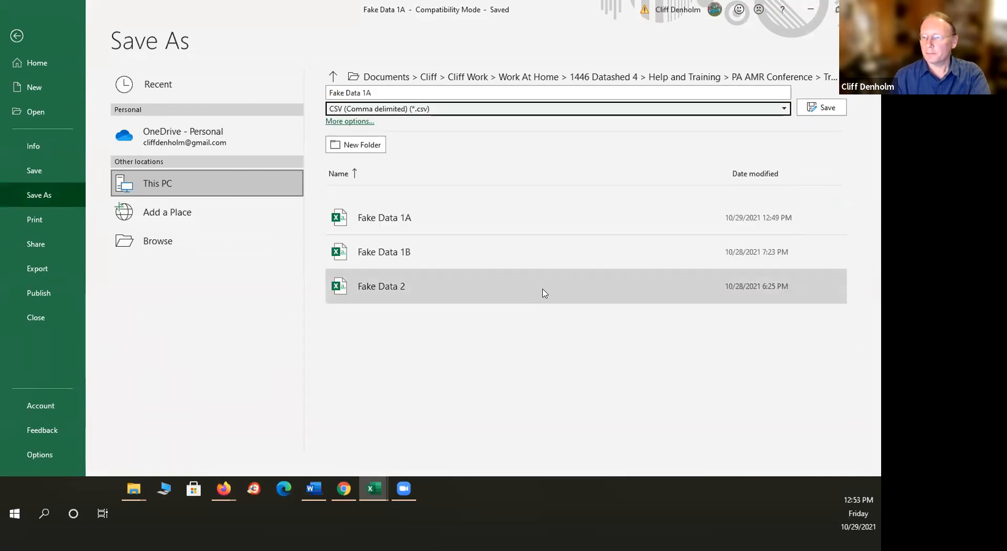
{"action": "left_click", "coordinate": [820, 107]}
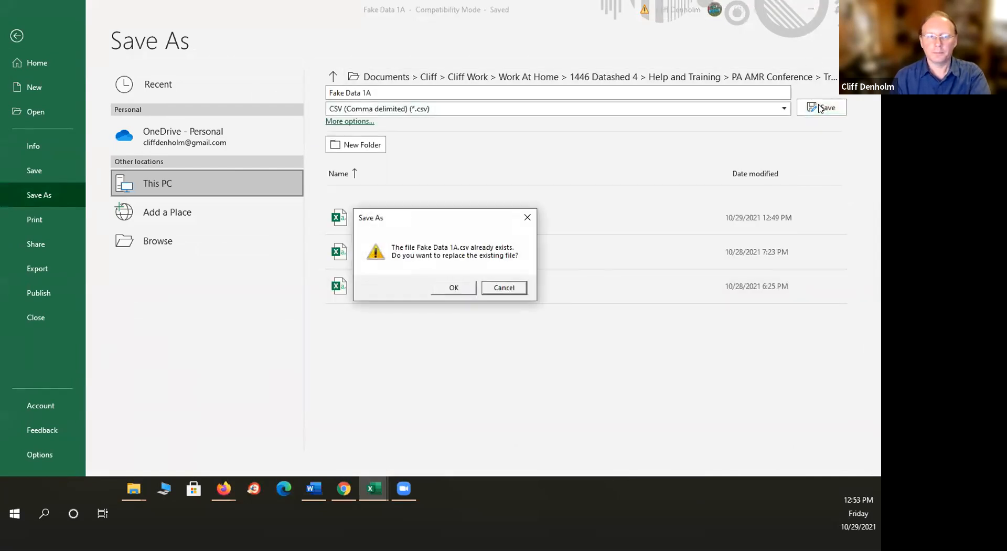
{"action": "left_click", "coordinate": [454, 287]}
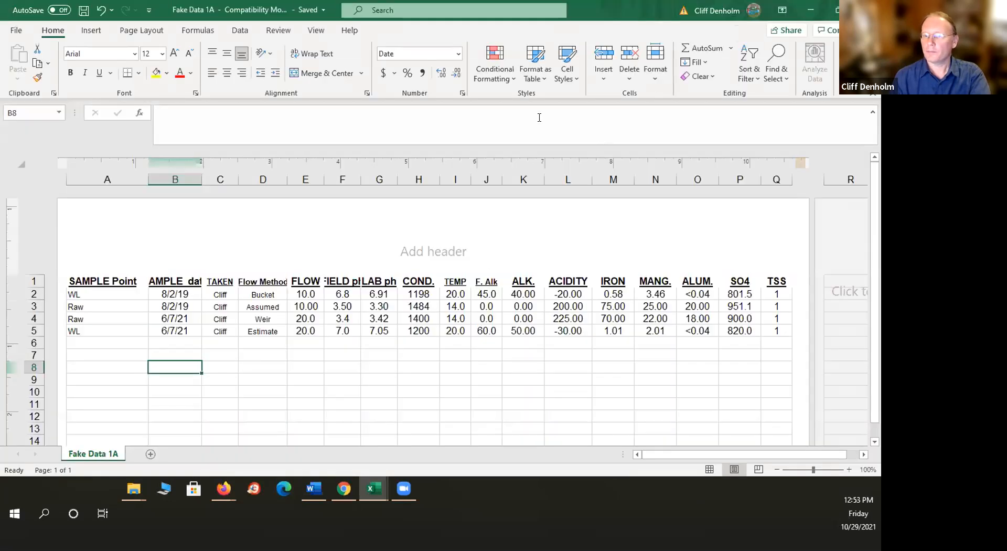
Return to the Datashed import page in the browser, upload the cleaned Fake Data 1A CSV file, and submit it.
{"action": "key", "text": "alt+Tab"}
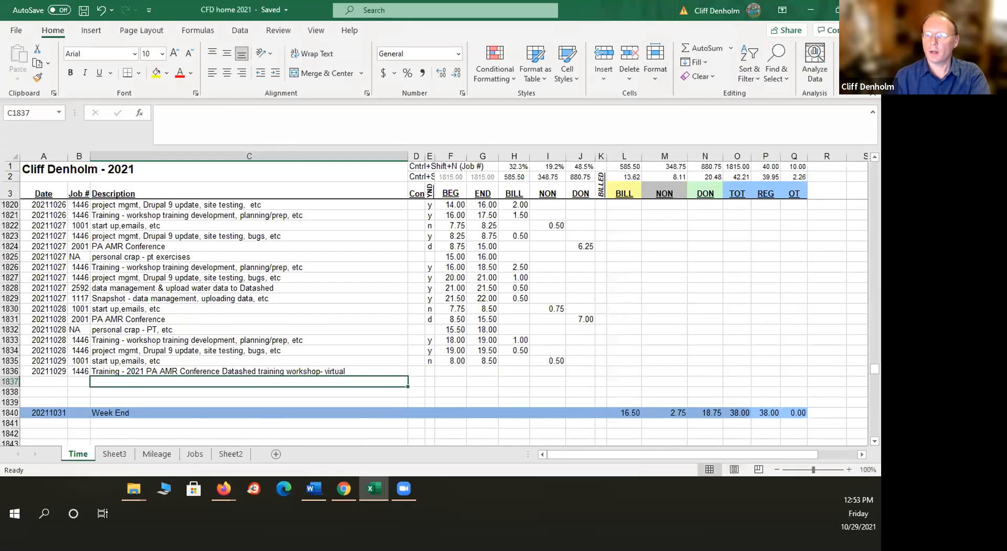
{"action": "left_click", "coordinate": [811, 12]}
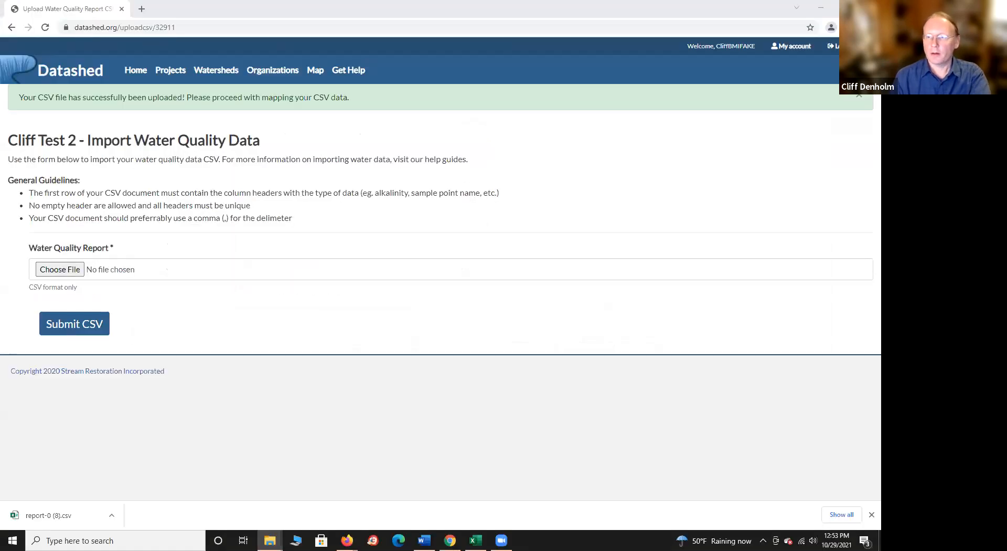
{"action": "left_click_drag", "start_coordinate": [179, 240], "coordinate": [57, 267]}
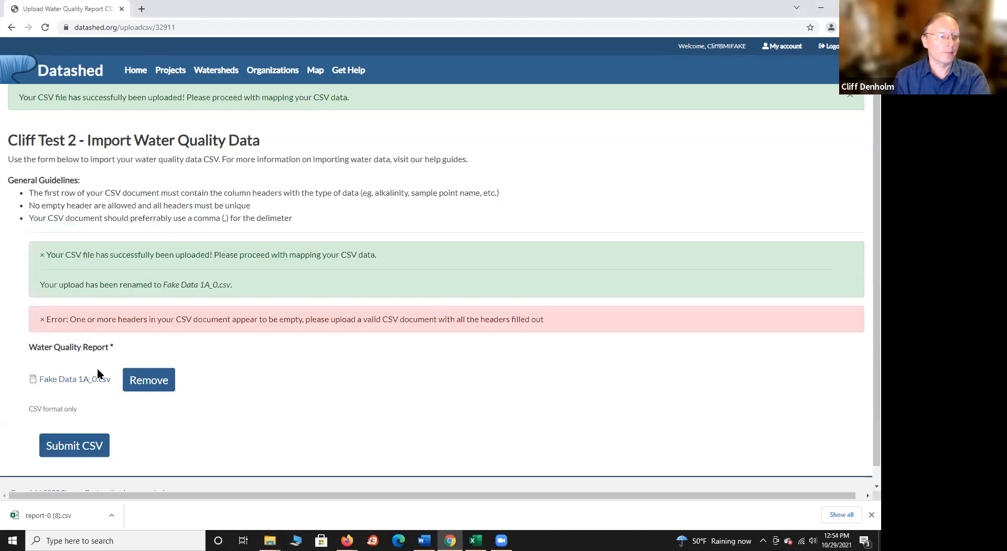
{"action": "left_click", "coordinate": [69, 450]}
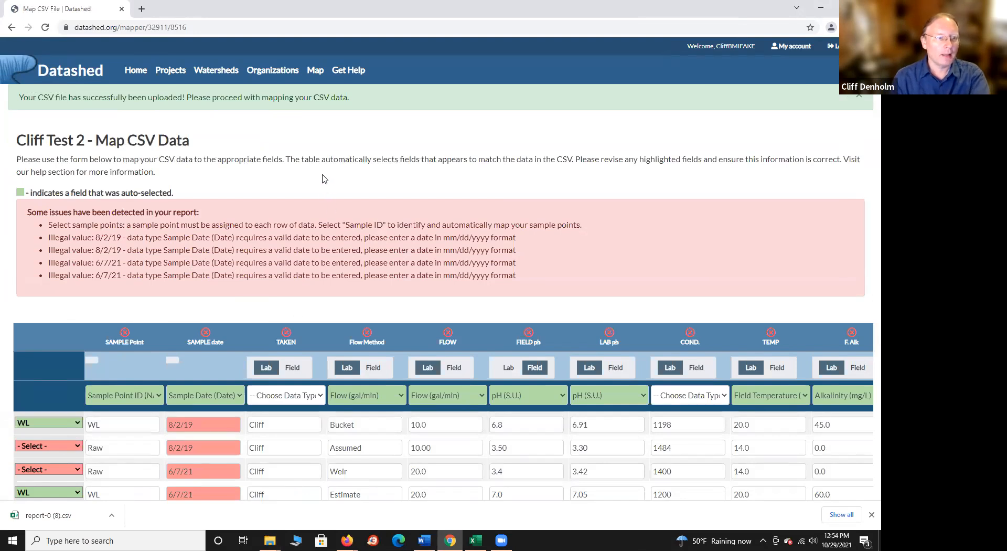
Review the reported mapping issues and choose Sample Point ID (NA) as the data type for the SAMPLE Point column.
{"action": "scroll", "coordinate": [323, 179], "scroll_direction": "down", "scroll_amount": 1}
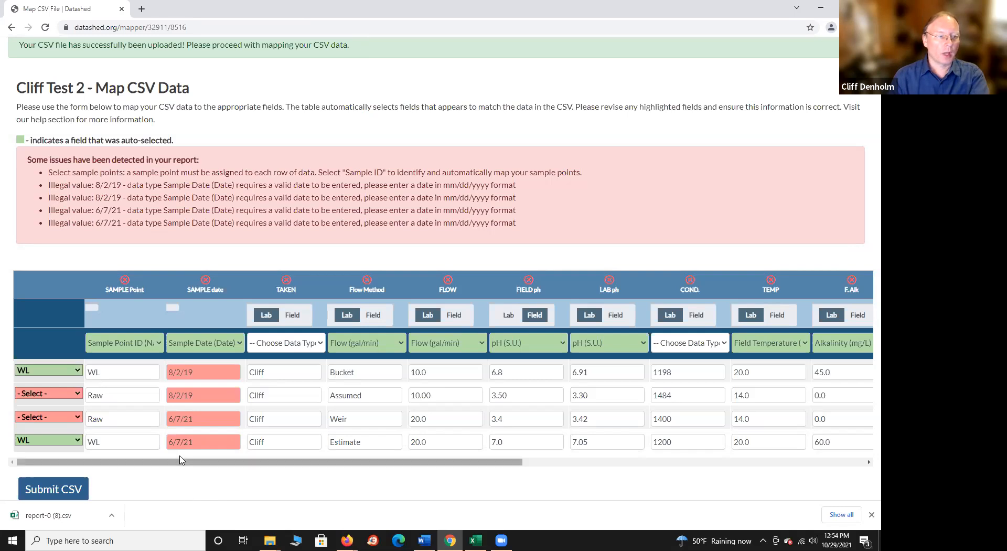
{"action": "left_click_drag", "start_coordinate": [181, 462], "coordinate": [151, 476]}
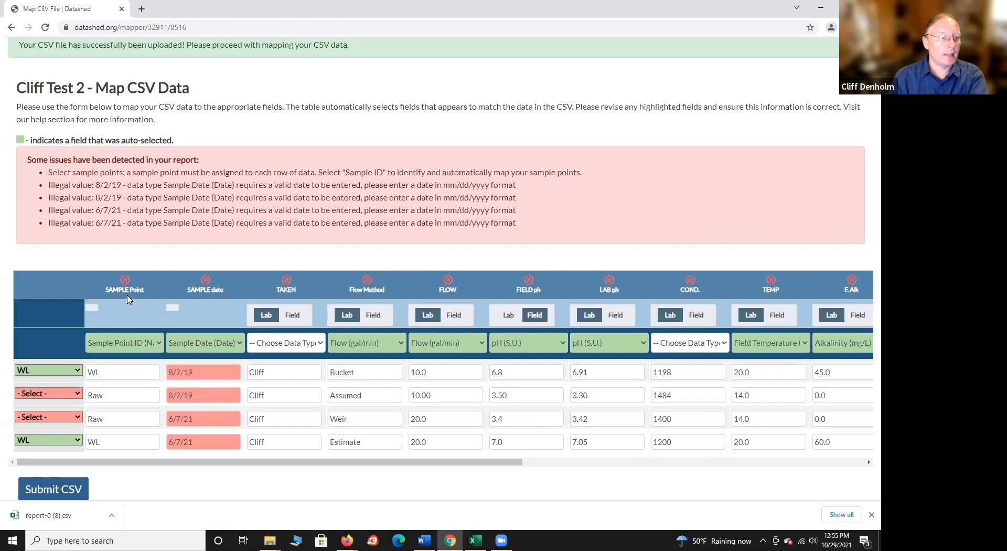
{"action": "left_click", "coordinate": [157, 346]}
{"action": "scroll", "coordinate": [168, 293], "scroll_direction": "down", "scroll_amount": 1}
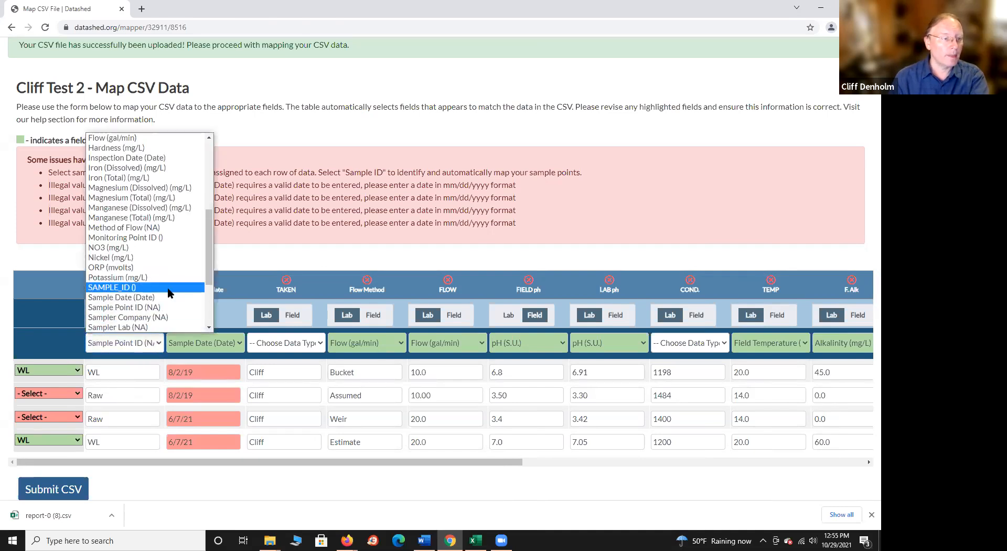
{"action": "scroll", "coordinate": [171, 299], "scroll_direction": "down", "scroll_amount": 3}
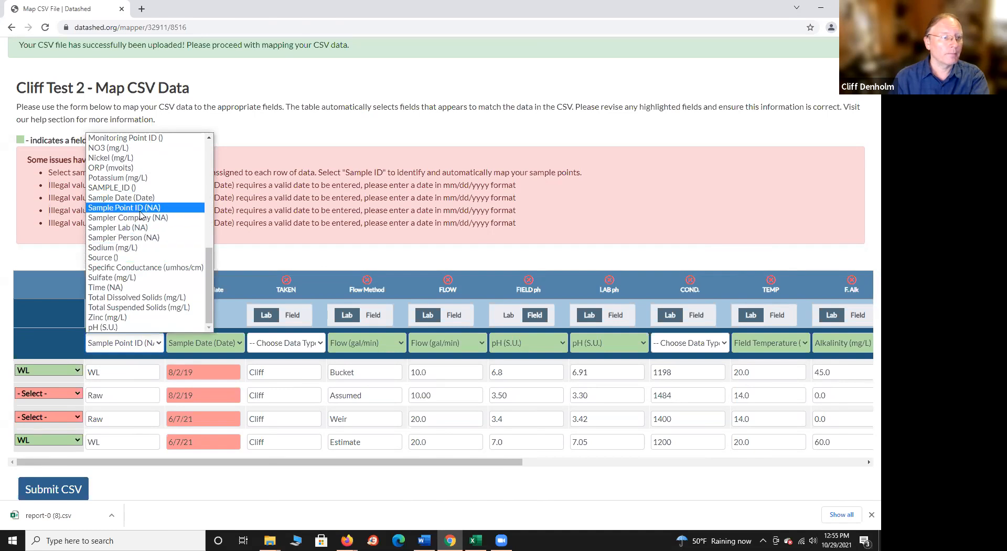
{"action": "left_click", "coordinate": [123, 207]}
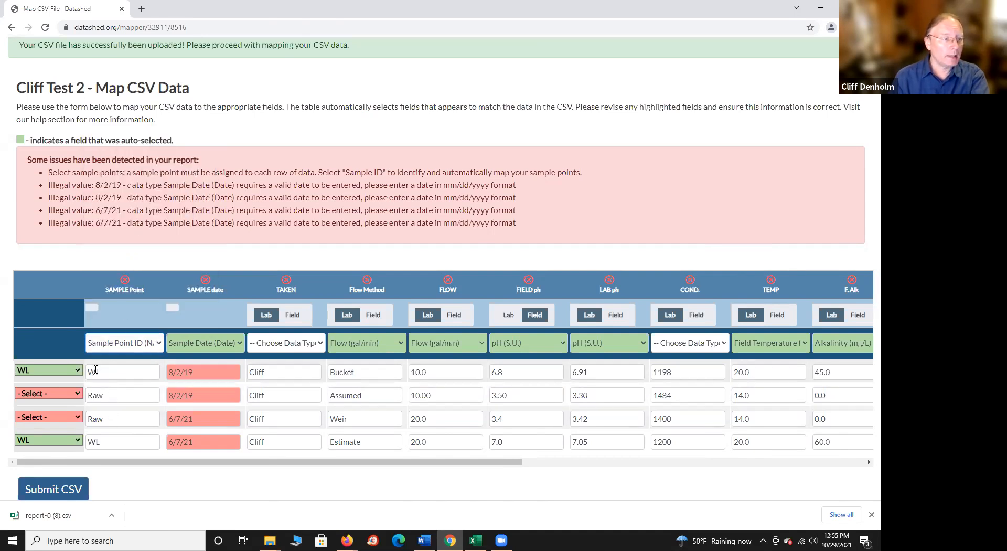
{"action": "scroll", "coordinate": [123, 391], "scroll_direction": "down", "scroll_amount": 1}
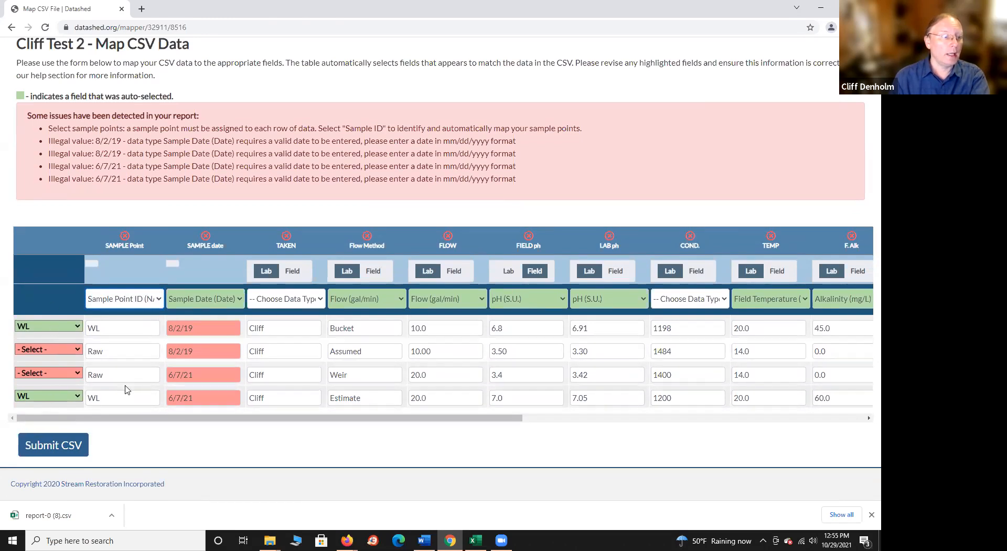
{"action": "scroll", "coordinate": [125, 389], "scroll_direction": "up", "scroll_amount": 1}
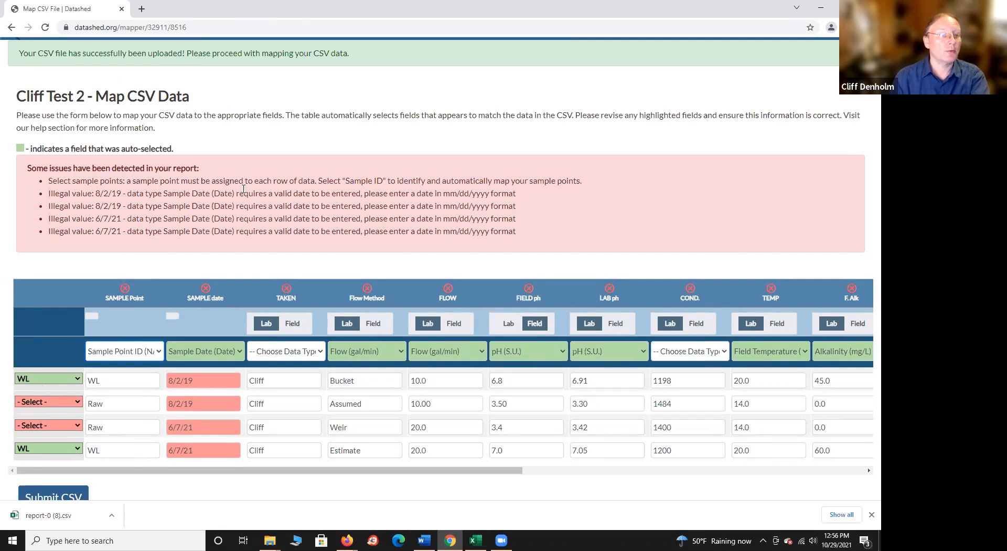
Assign the RAW sample point to the two data rows whose SAMPLE Point value is Raw.
{"action": "left_click", "coordinate": [79, 404]}
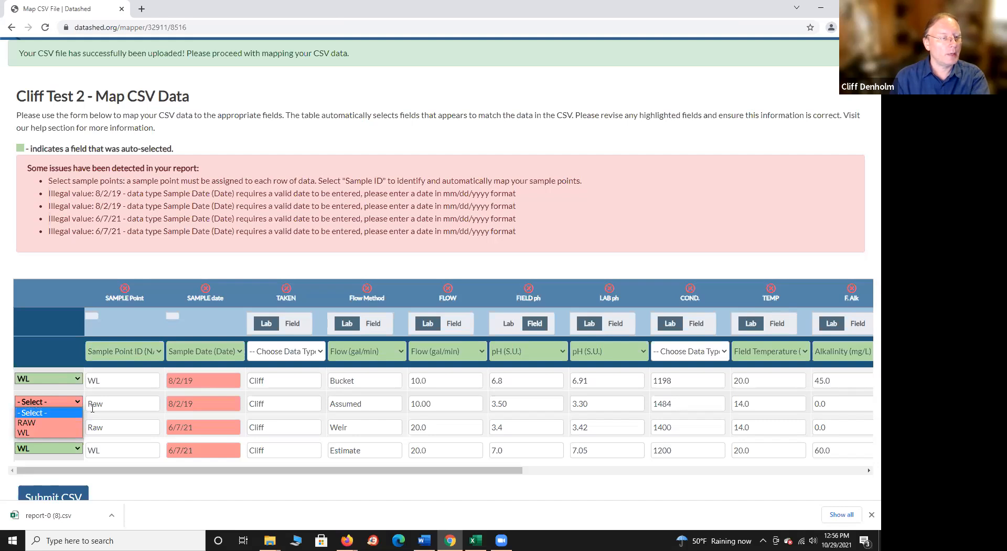
{"action": "left_click", "coordinate": [57, 422]}
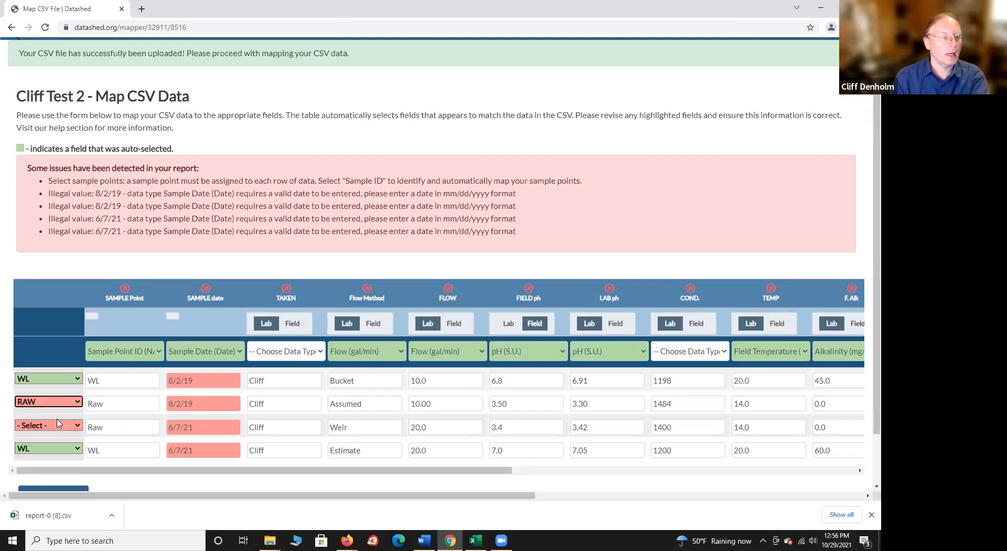
{"action": "left_click", "coordinate": [76, 426]}
{"action": "left_click", "coordinate": [52, 446]}
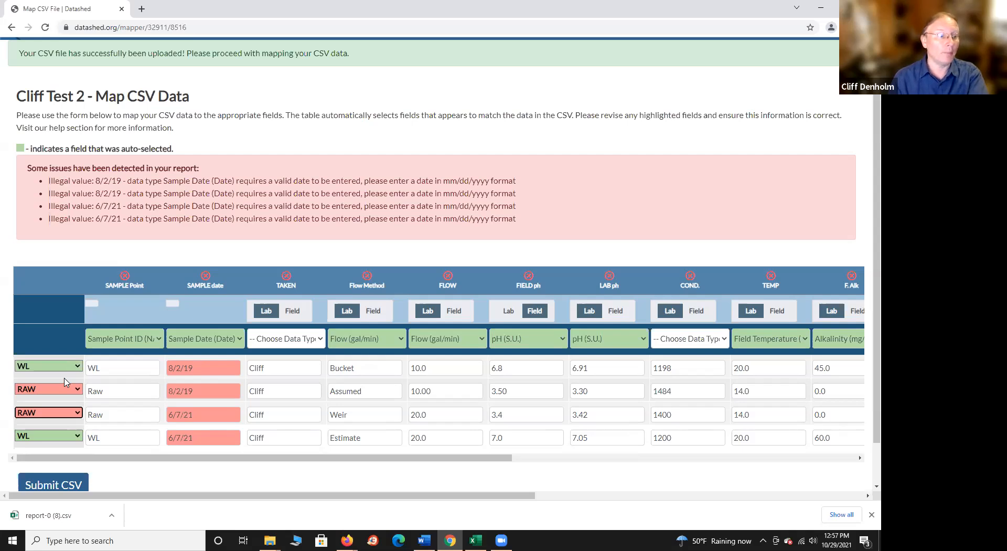
Rewrite the sample dates with four-digit years: 8/2/2019 in the first two rows and 6/7/2021 in the last two.
{"action": "scroll", "coordinate": [126, 390], "scroll_direction": "down", "scroll_amount": 1}
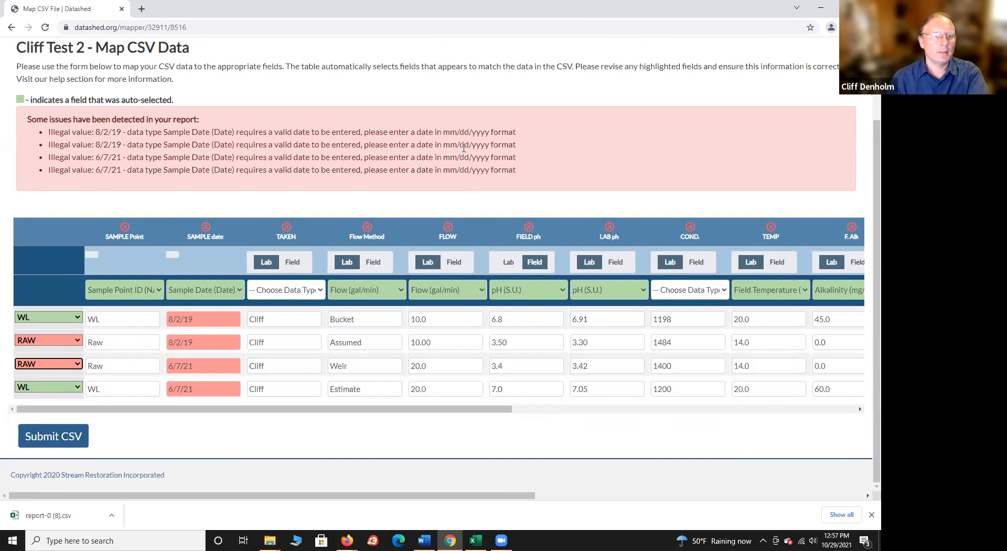
{"action": "left_click", "coordinate": [183, 318]}
{"action": "type", "text": "20"}
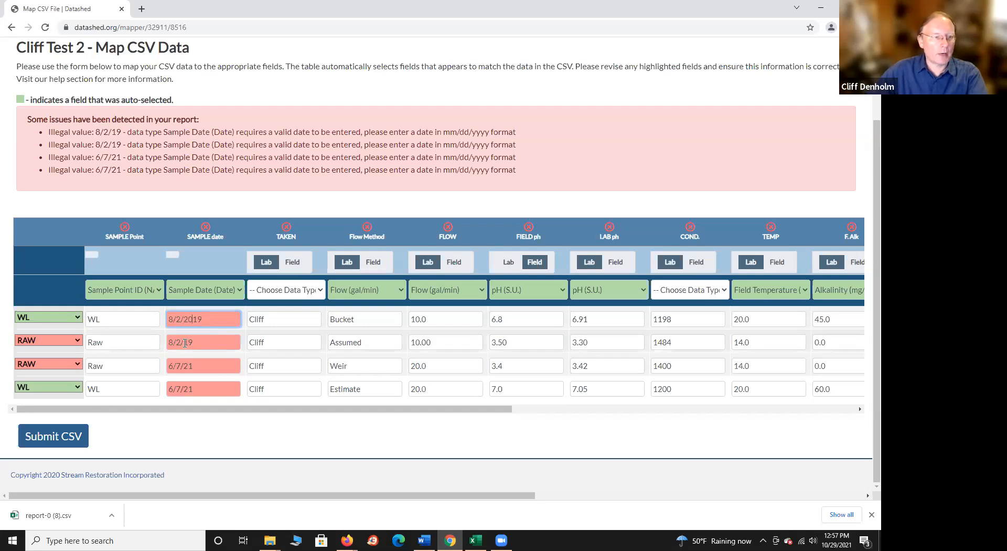
{"action": "left_click", "coordinate": [184, 343]}
{"action": "type", "text": "20"}
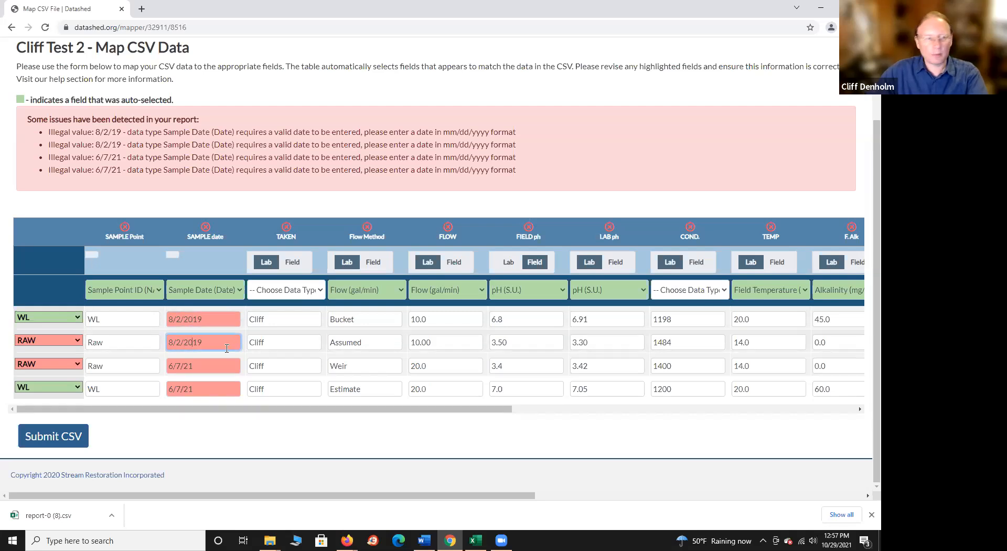
{"action": "left_click", "coordinate": [186, 367]}
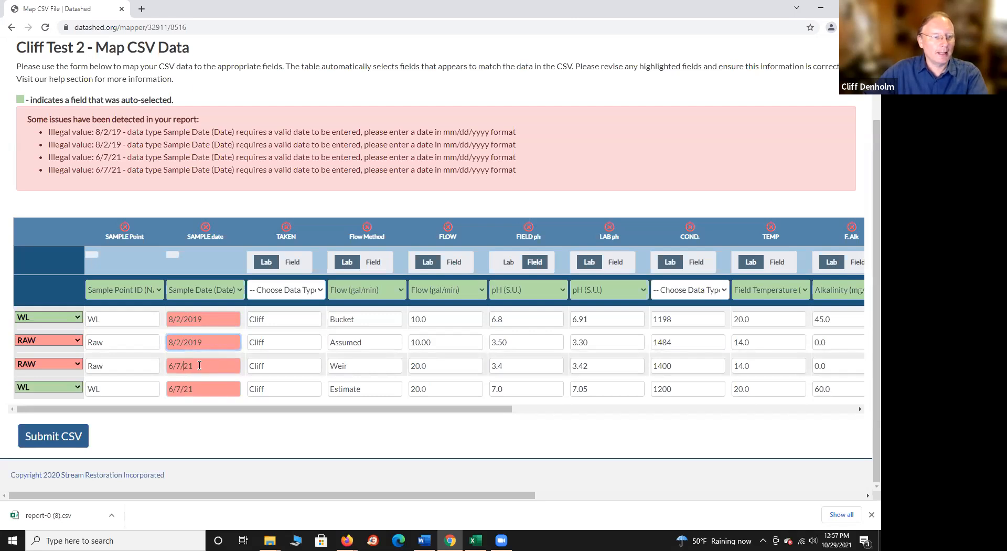
{"action": "type", "text": "20"}
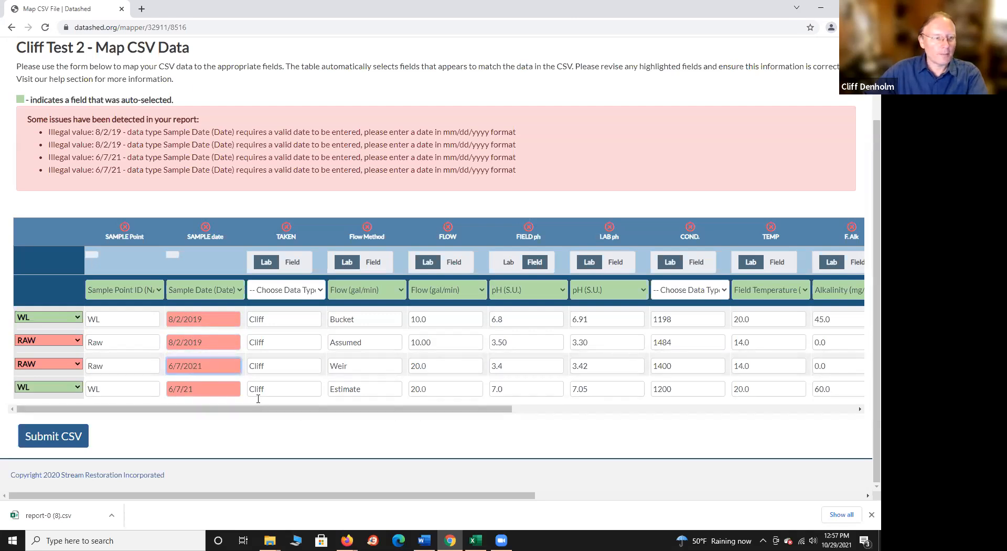
{"action": "left_click", "coordinate": [184, 389]}
{"action": "type", "text": "20"}
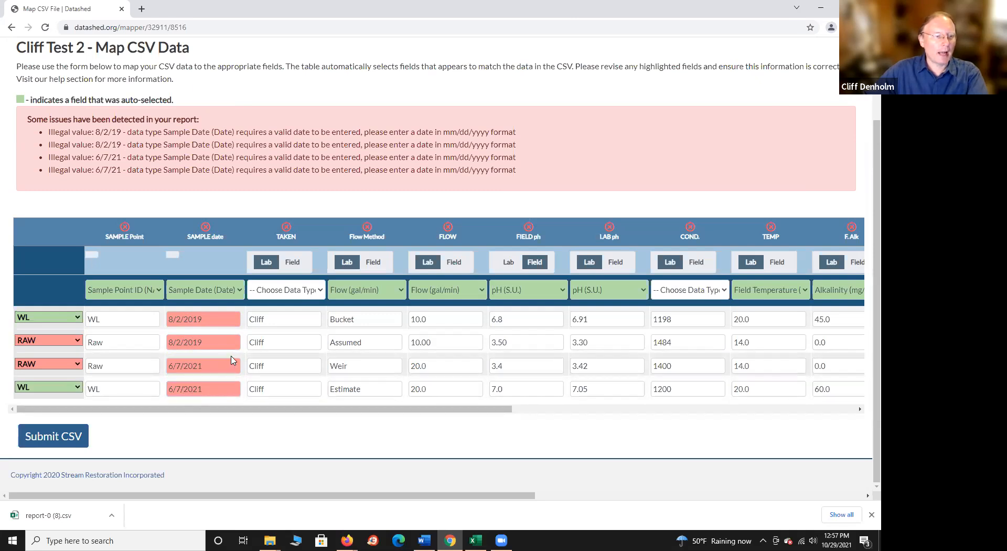
{"action": "left_click", "coordinate": [236, 318]}
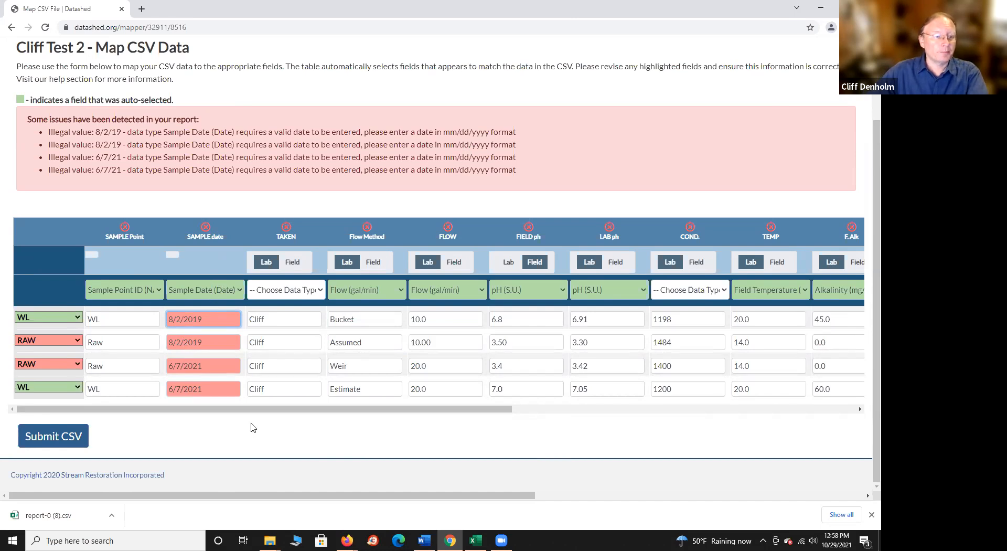
Mark the TAKEN column as Field and choose Sampler Person (NA) as its data type.
{"action": "left_click_drag", "start_coordinate": [247, 409], "coordinate": [252, 410]}
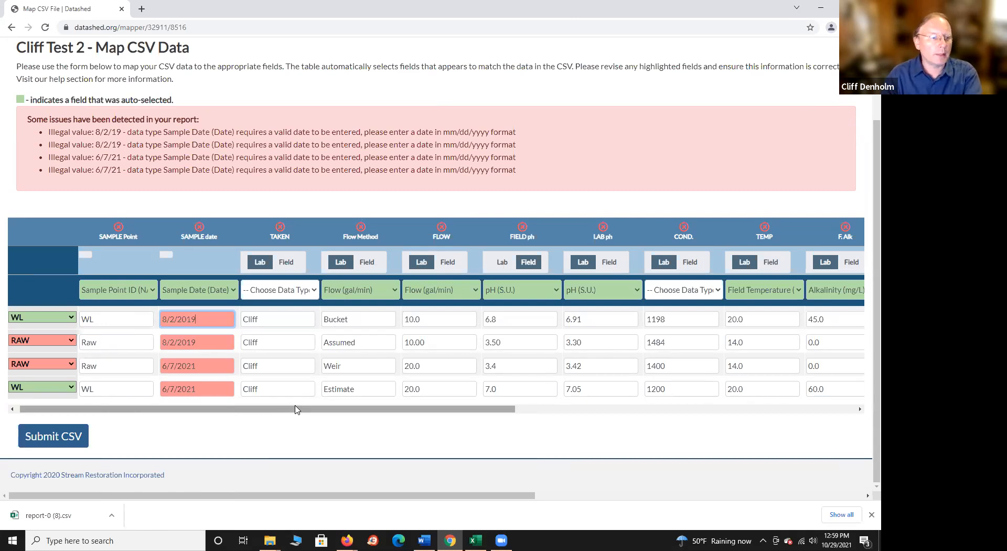
{"action": "left_click_drag", "start_coordinate": [296, 410], "coordinate": [324, 412]}
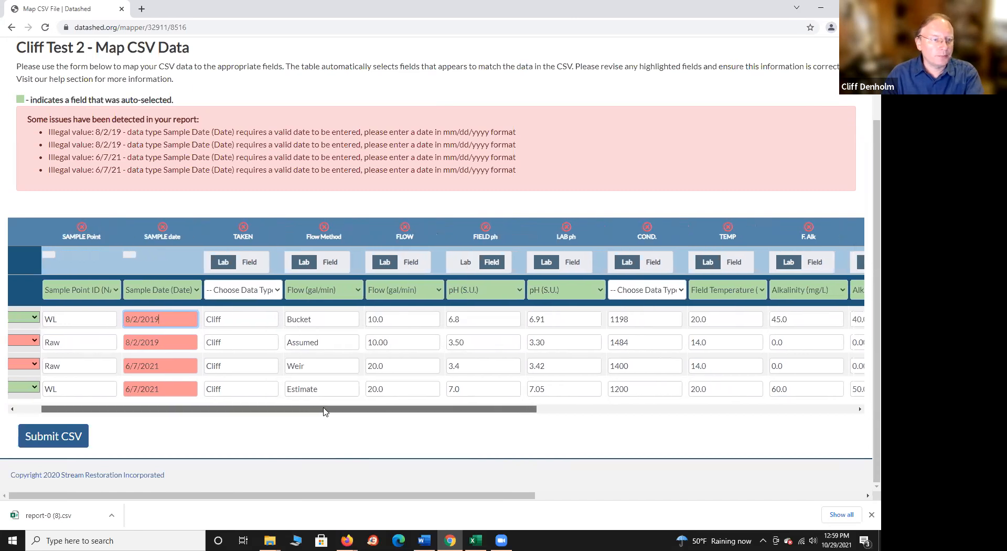
{"action": "left_click", "coordinate": [252, 264]}
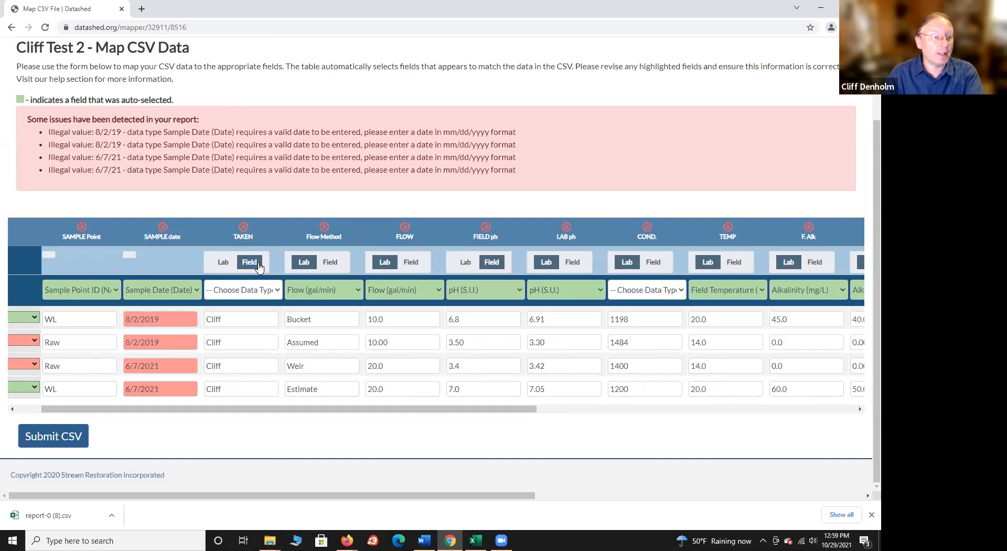
{"action": "left_click", "coordinate": [277, 292]}
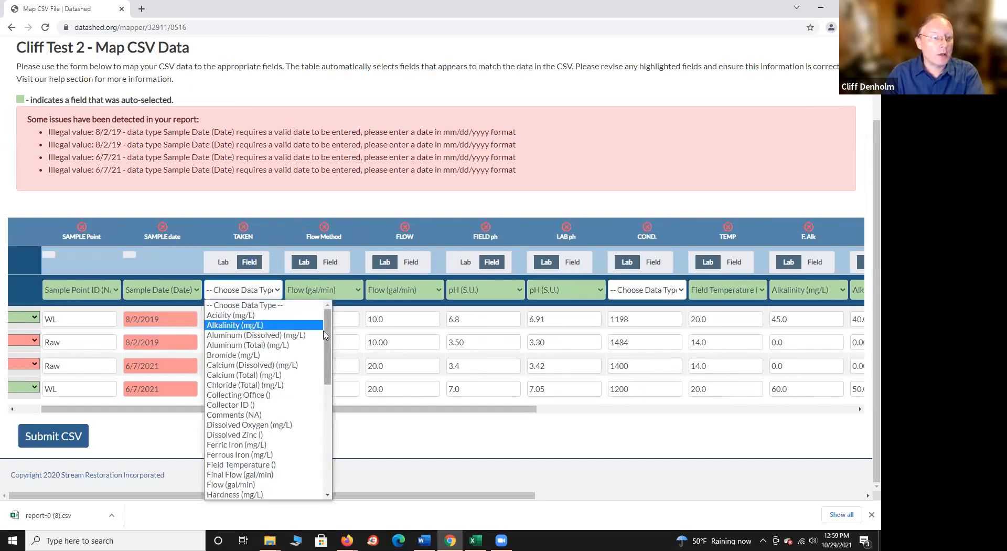
{"action": "left_click_drag", "start_coordinate": [324, 336], "coordinate": [323, 360]}
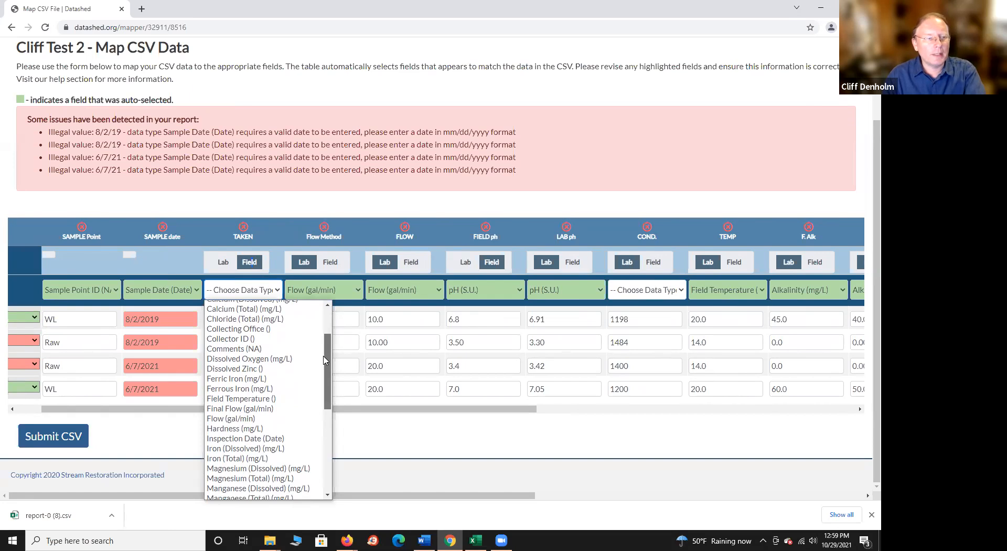
{"action": "left_click_drag", "start_coordinate": [323, 360], "coordinate": [332, 417]}
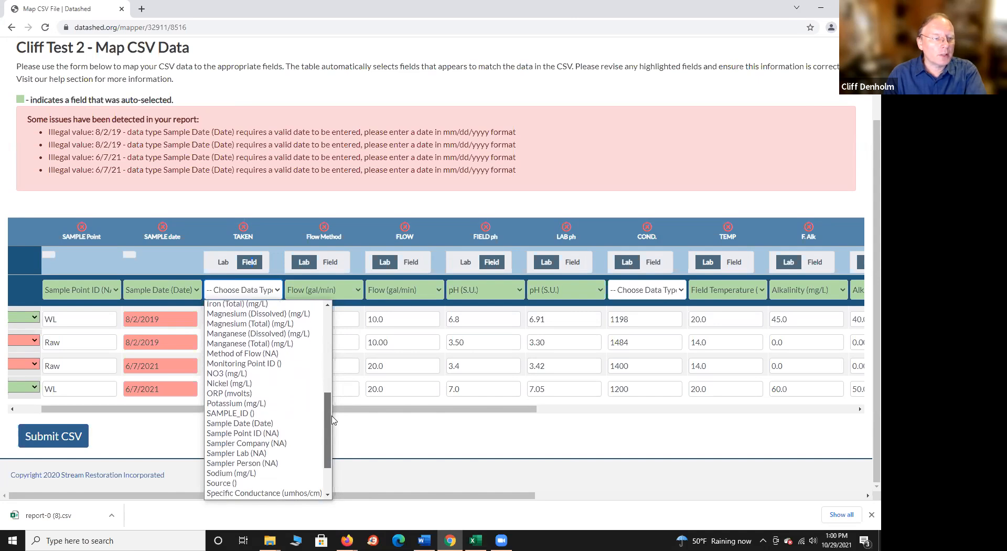
{"action": "scroll", "coordinate": [331, 417], "scroll_direction": "down", "scroll_amount": 1}
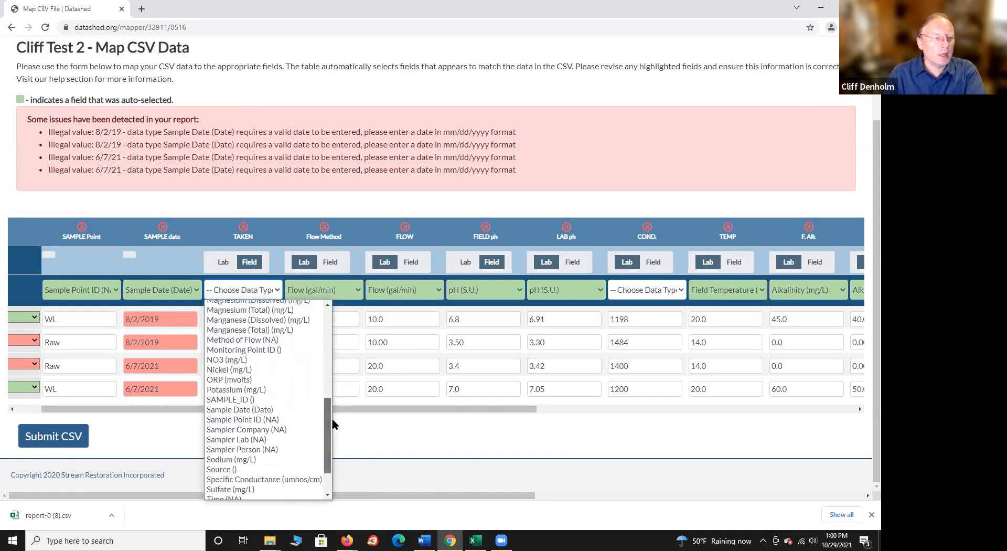
{"action": "left_click", "coordinate": [227, 450]}
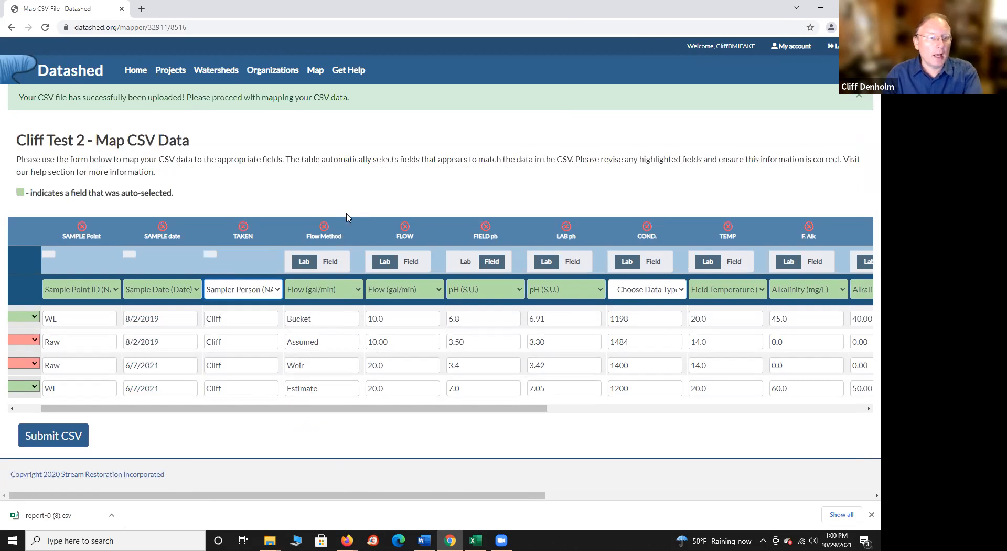
Set the Flow Method column to Field with data type Method of Flow (NA), and mark the FLOW column as Field.
{"action": "left_click", "coordinate": [329, 266]}
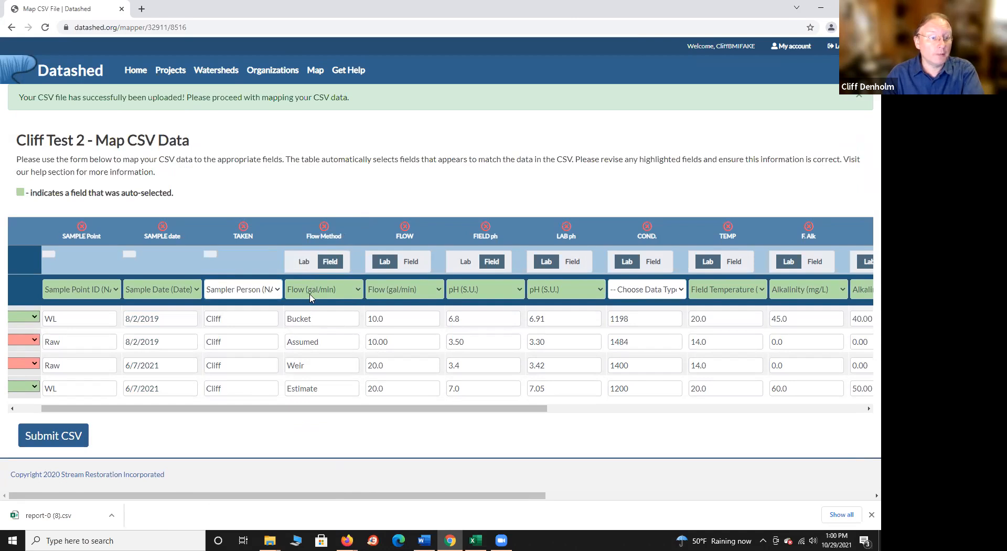
{"action": "left_click", "coordinate": [359, 292]}
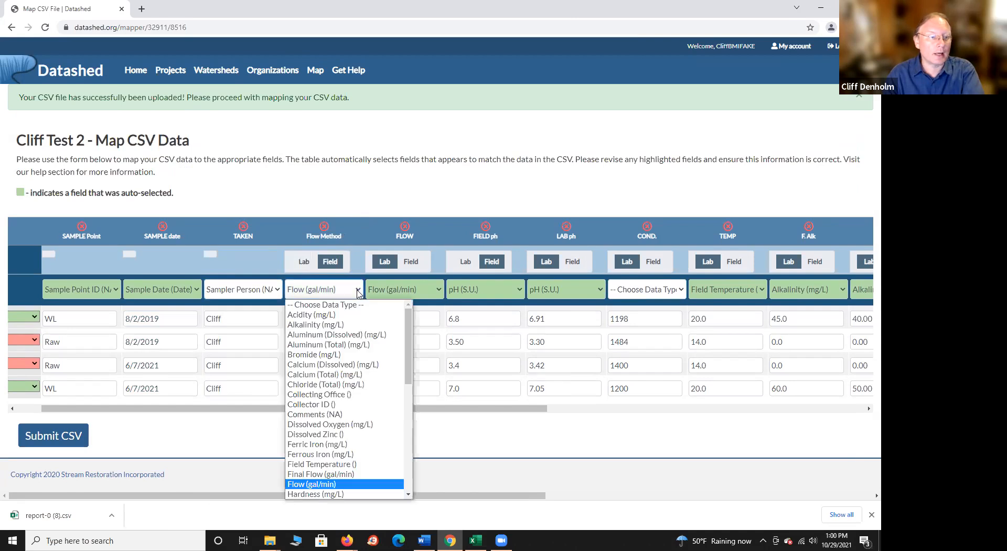
{"action": "left_click_drag", "start_coordinate": [407, 327], "coordinate": [408, 389]}
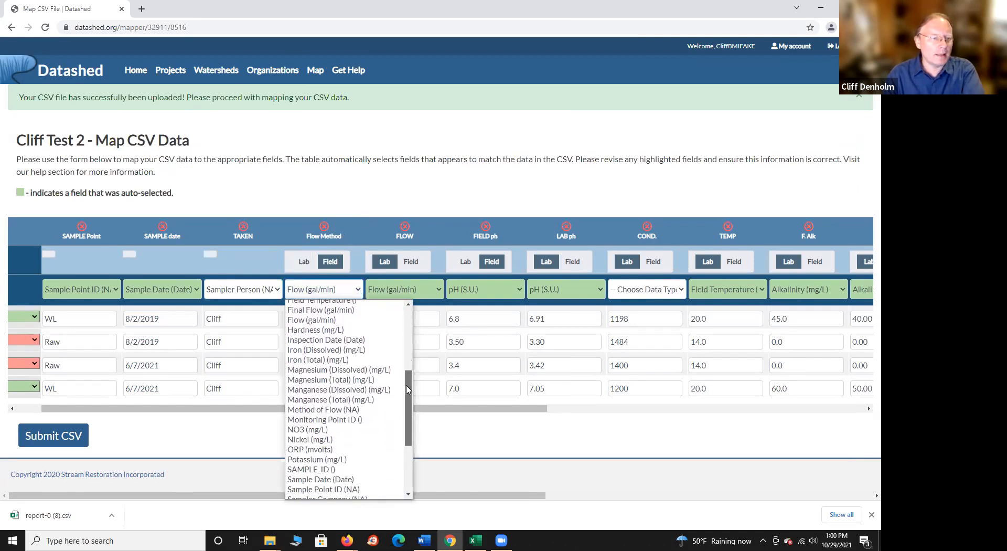
{"action": "left_click", "coordinate": [338, 409]}
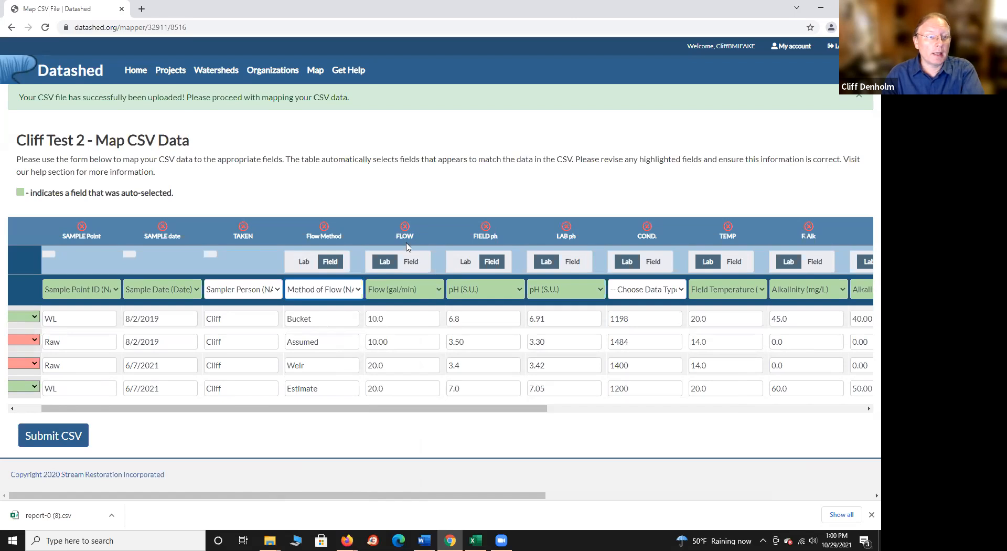
{"action": "left_click", "coordinate": [412, 262]}
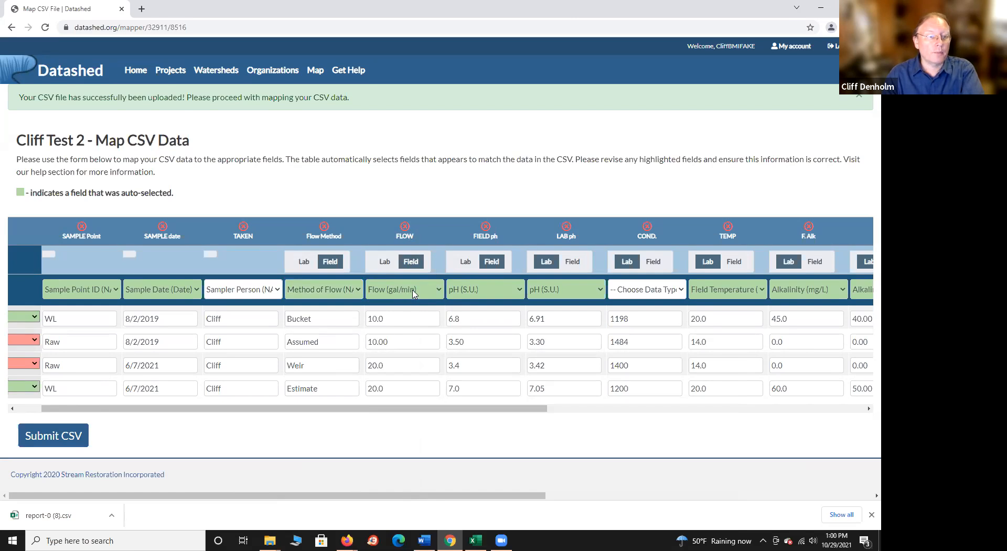
Review the Lab/Field settings and data types of the pH, conductivity, temperature and alkalinity columns.
{"action": "left_click_drag", "start_coordinate": [411, 408], "coordinate": [498, 431]}
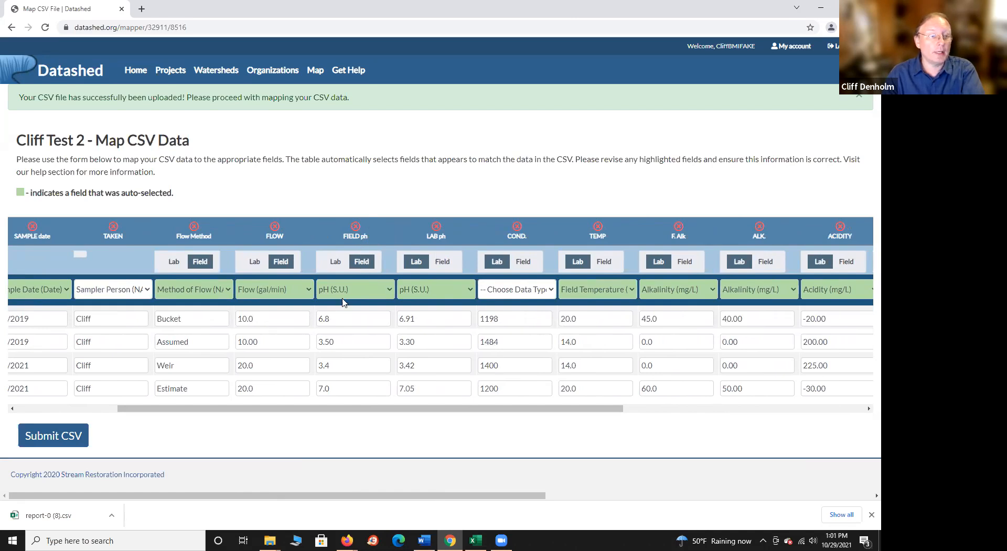
{"action": "left_click_drag", "start_coordinate": [401, 409], "coordinate": [455, 410]}
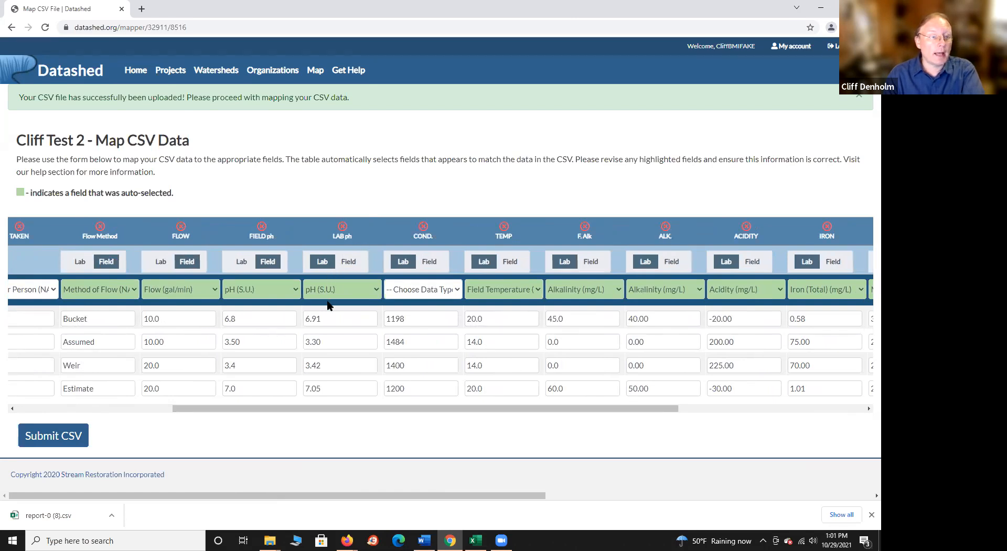
{"action": "triple_click", "coordinate": [397, 417]}
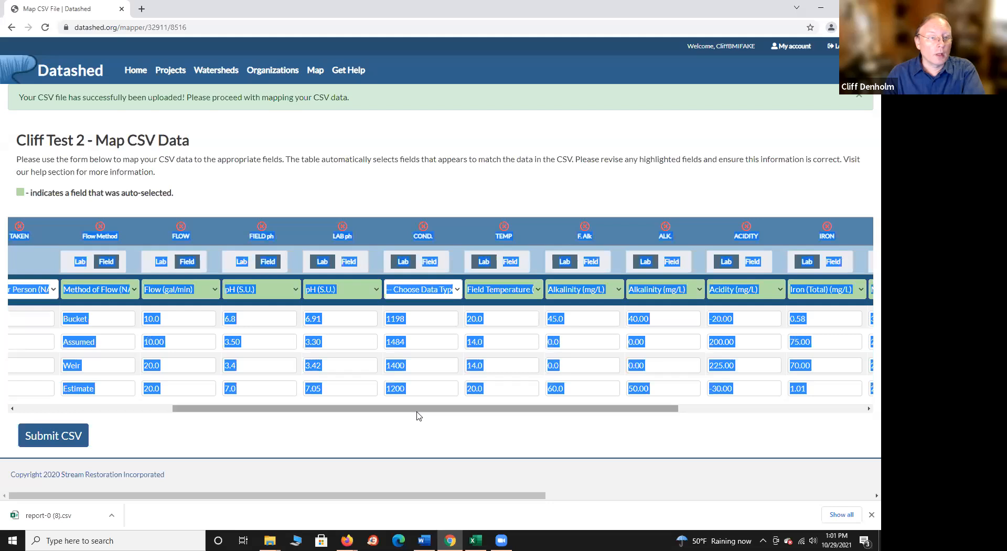
{"action": "left_click", "coordinate": [468, 195]}
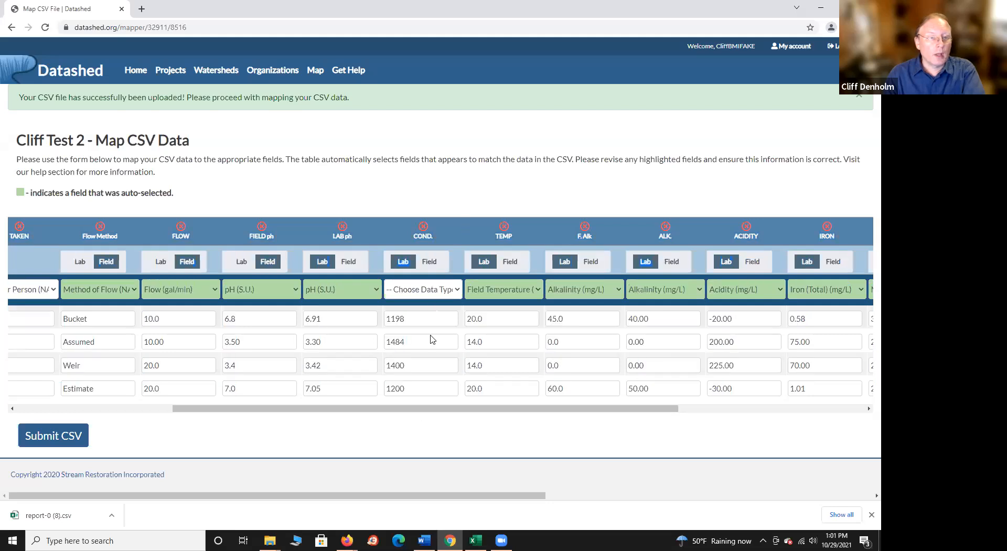
{"action": "left_click_drag", "start_coordinate": [412, 410], "coordinate": [383, 410]}
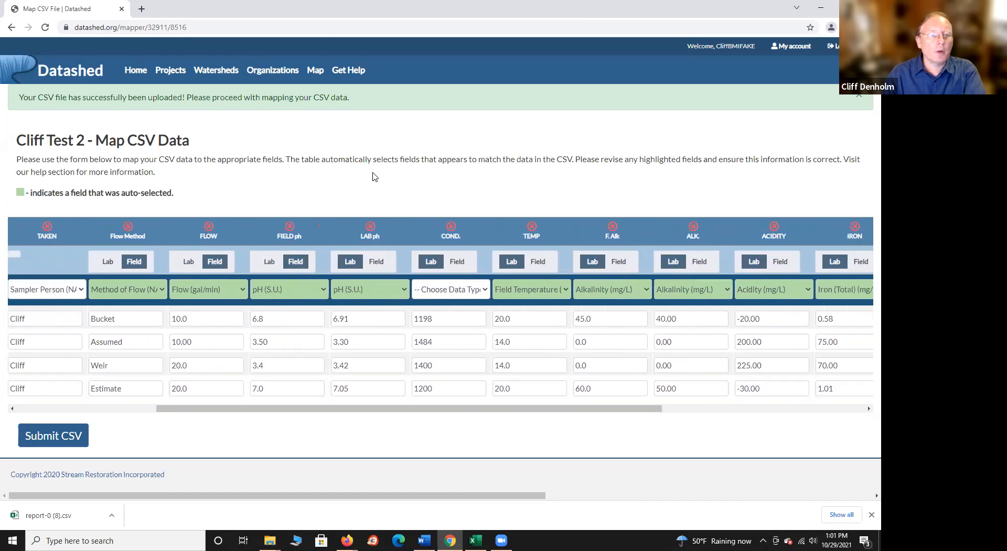
{"action": "scroll", "coordinate": [379, 192], "scroll_direction": "right", "scroll_amount": 2}
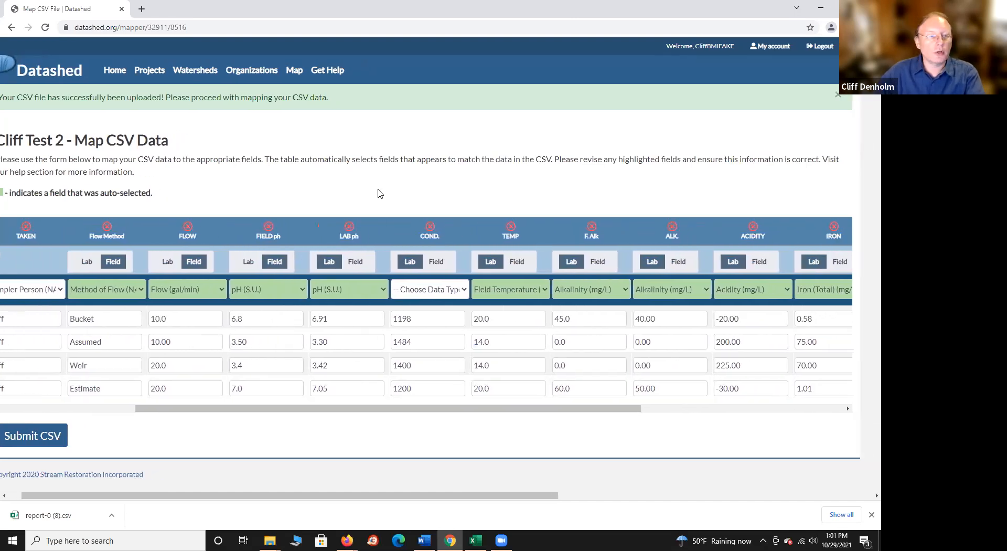
{"action": "scroll", "coordinate": [378, 193], "scroll_direction": "left", "scroll_amount": 2}
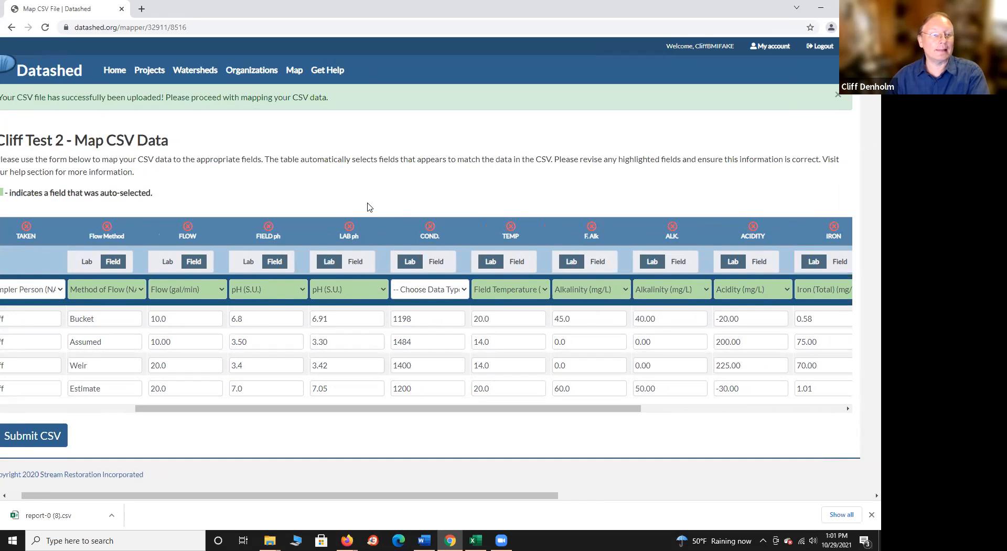
{"action": "scroll", "coordinate": [369, 200], "scroll_direction": "left", "scroll_amount": 1}
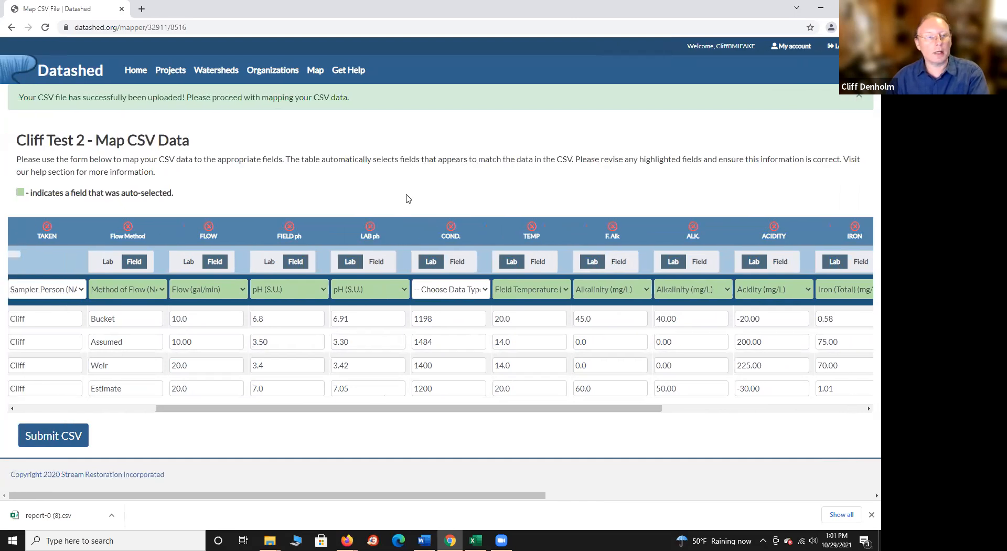
{"action": "scroll", "coordinate": [455, 213], "scroll_direction": "right", "scroll_amount": 2}
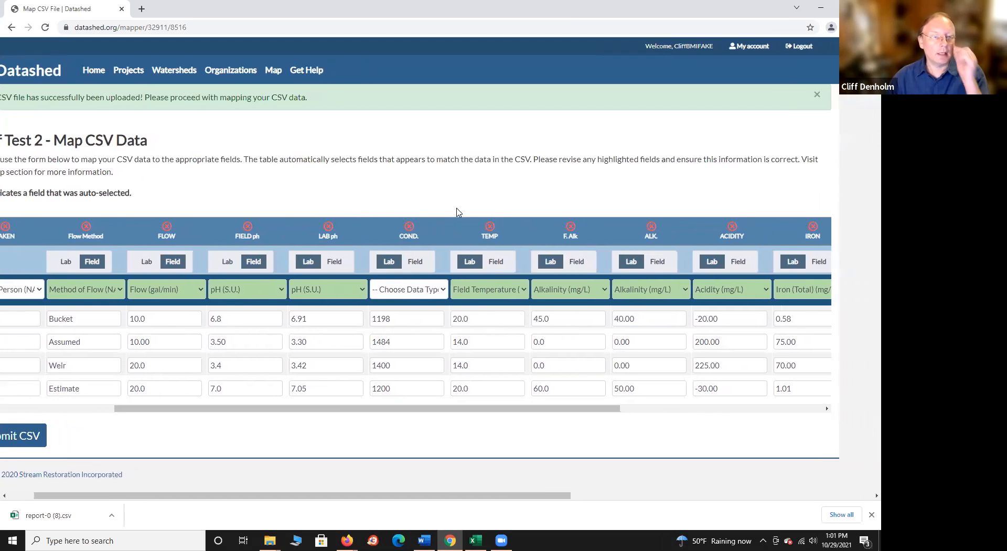
{"action": "scroll", "coordinate": [457, 212], "scroll_direction": "right", "scroll_amount": 1}
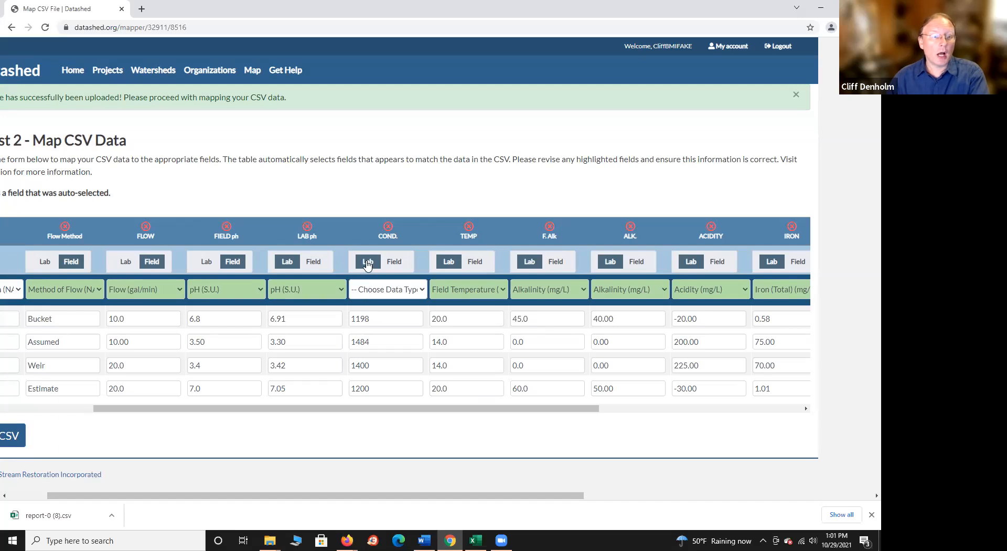
Choose Specific Conductance (umhos/cm) as the data type of the COND. column.
{"action": "left_click", "coordinate": [423, 291]}
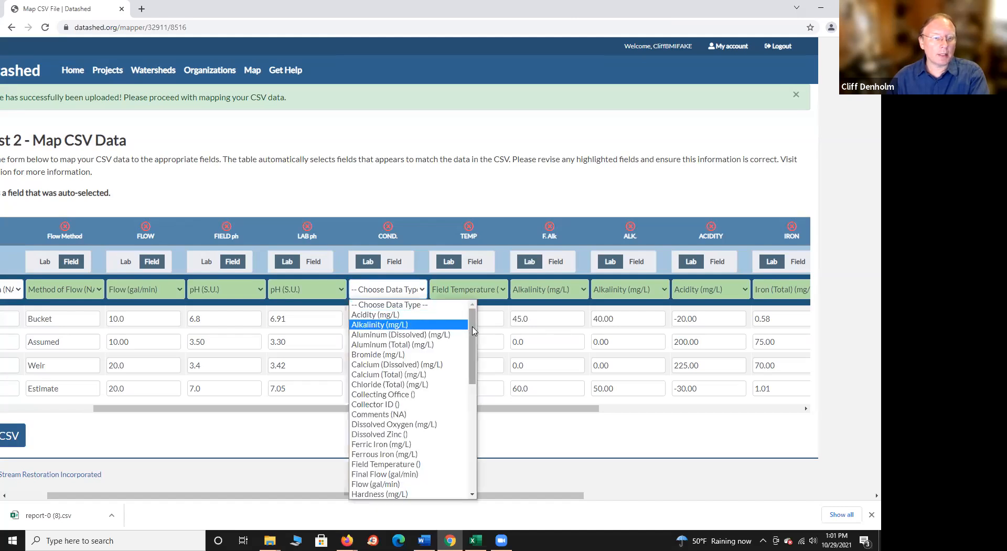
{"action": "left_click_drag", "start_coordinate": [472, 330], "coordinate": [476, 438]}
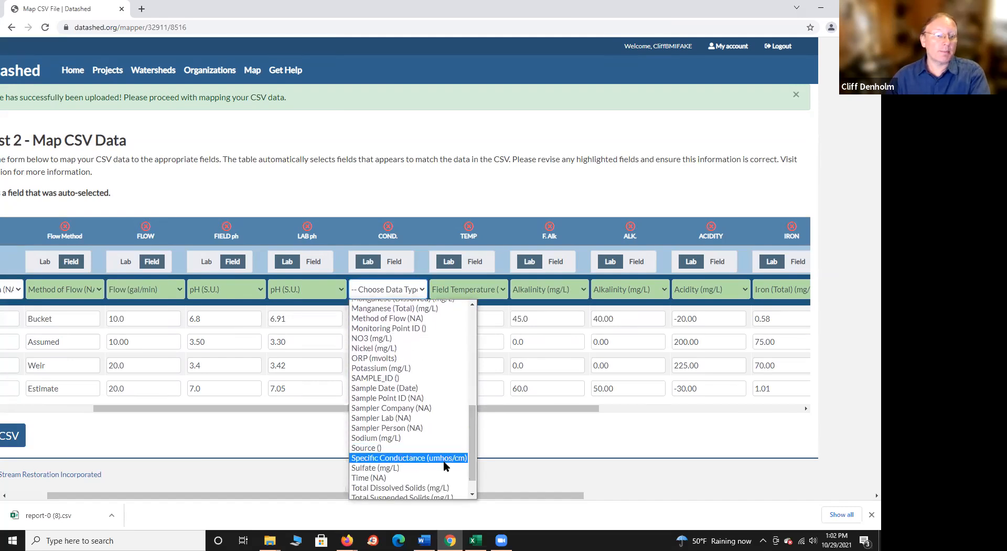
{"action": "left_click", "coordinate": [447, 458]}
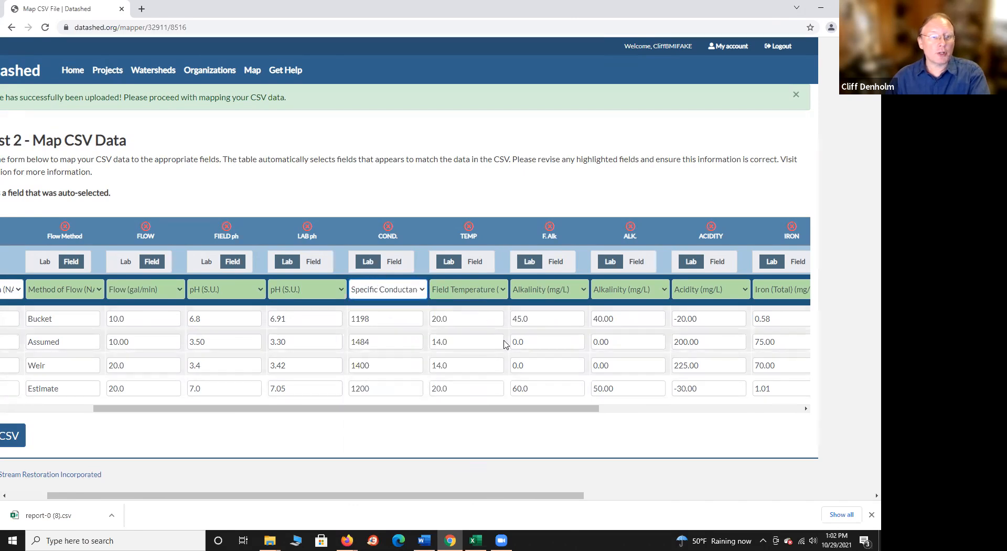
Mark the TEMP and F. Alk columns as Field measurements.
{"action": "left_click", "coordinate": [475, 262]}
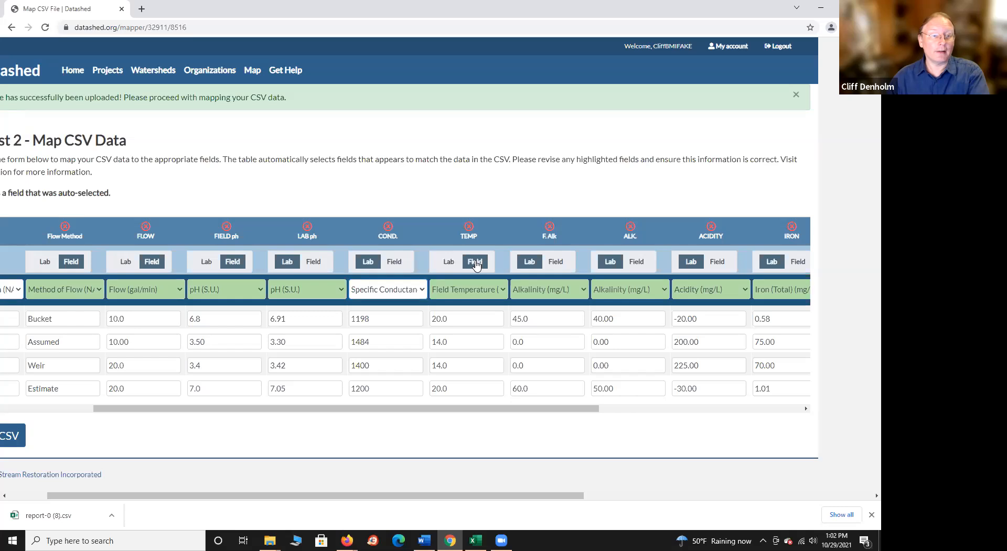
{"action": "left_click_drag", "start_coordinate": [455, 411], "coordinate": [530, 412]}
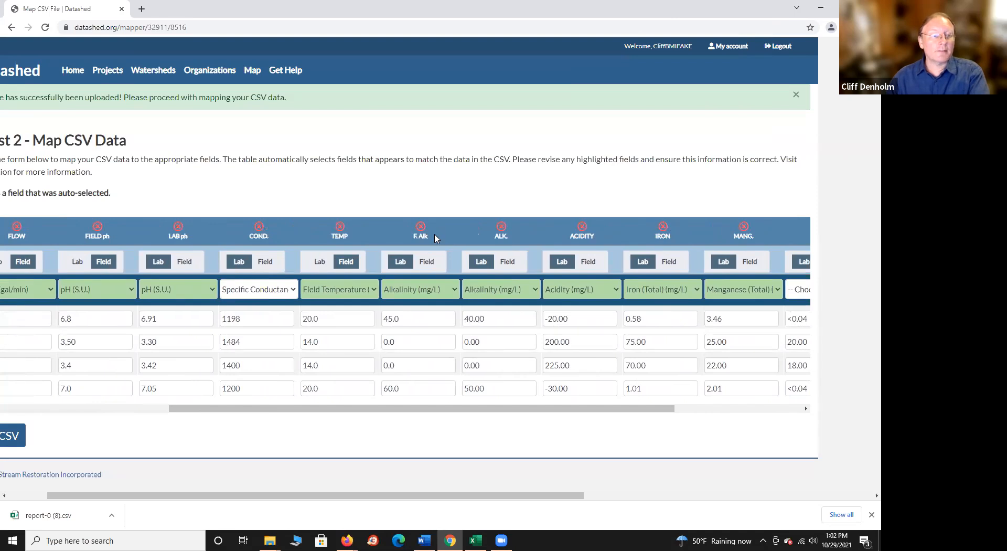
{"action": "left_click", "coordinate": [426, 263]}
Set the IRON column's data type to Iron (Dissolved) (mg/L).
{"action": "left_click_drag", "start_coordinate": [405, 409], "coordinate": [467, 411]}
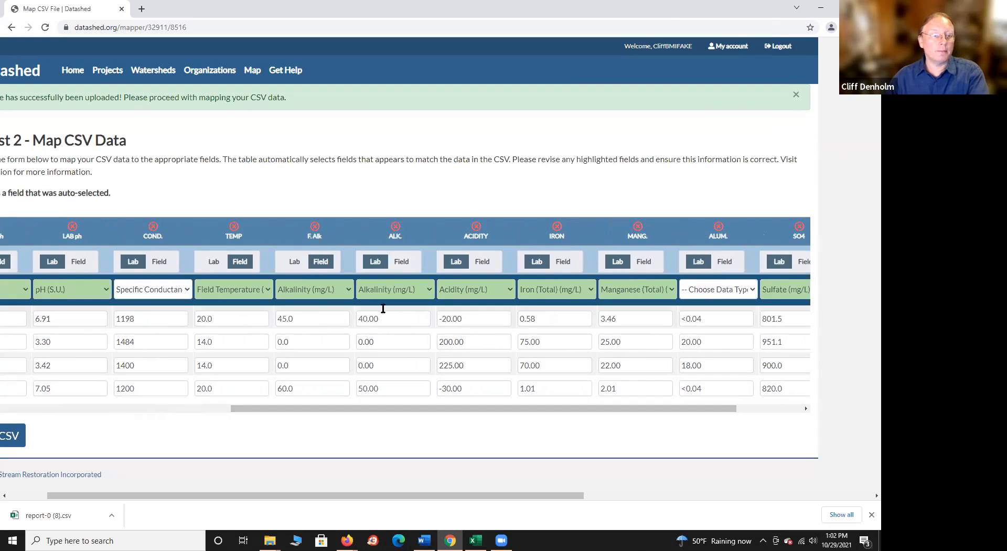
{"action": "left_click_drag", "start_coordinate": [408, 409], "coordinate": [496, 415]}
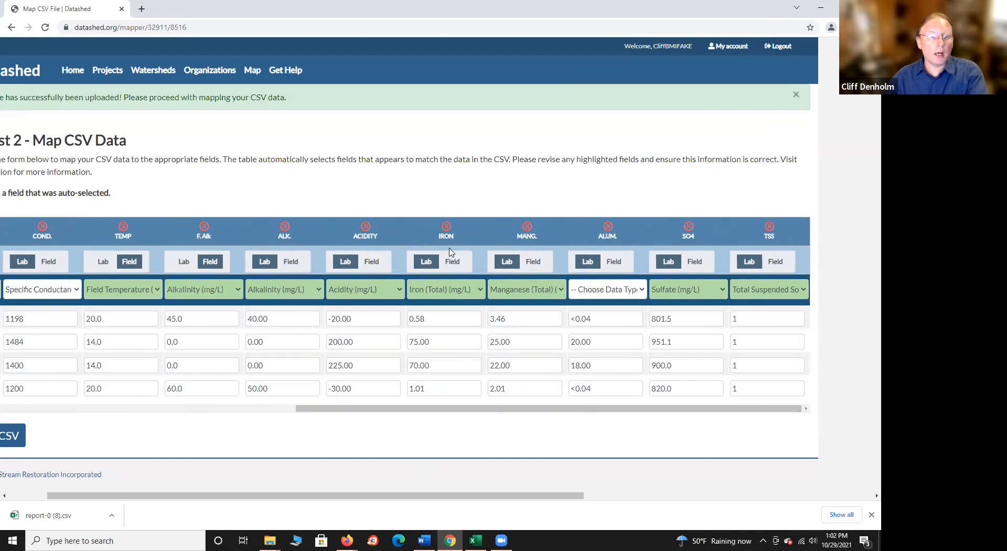
{"action": "left_click", "coordinate": [480, 290]}
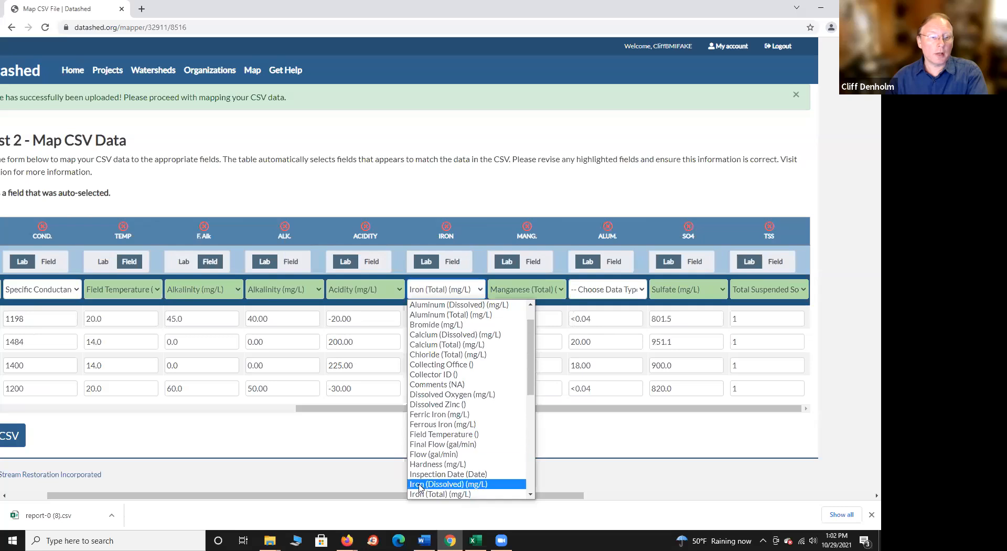
{"action": "left_click", "coordinate": [419, 485]}
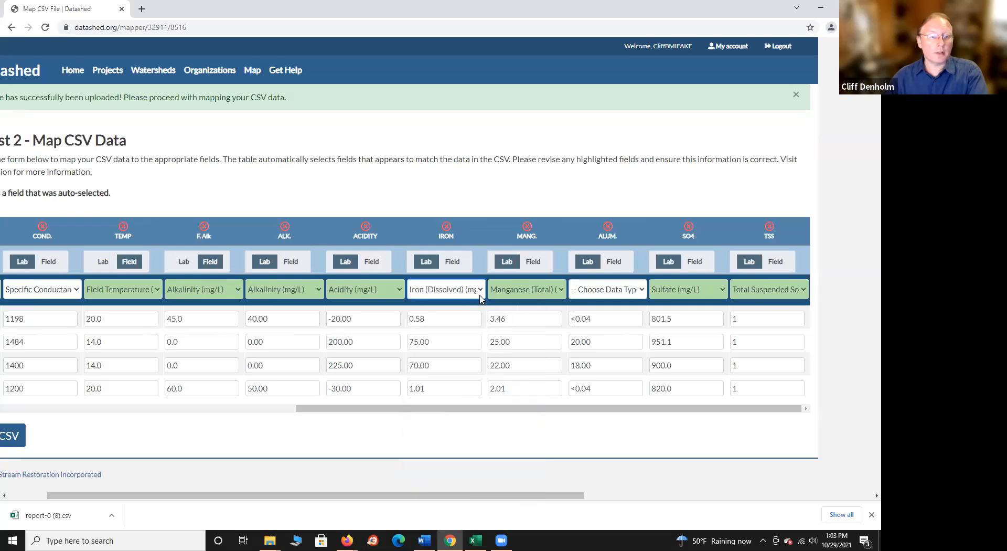
Set the IRON column's data type to Iron (Total) (mg/L) and the ALUM. column's to Aluminum (Total) (mg/L).
{"action": "left_click", "coordinate": [481, 290]}
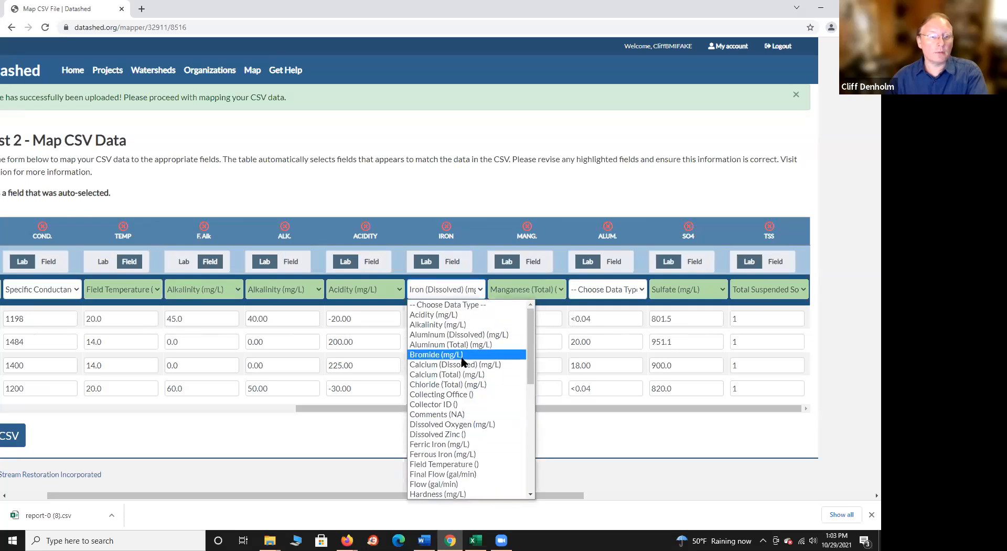
{"action": "scroll", "coordinate": [471, 404], "scroll_direction": "down", "scroll_amount": 5}
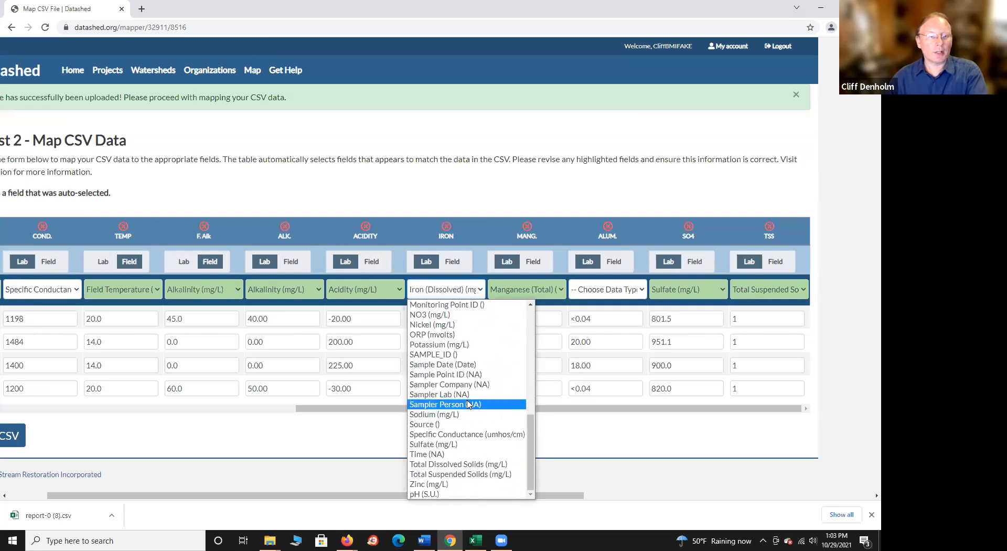
{"action": "scroll", "coordinate": [467, 403], "scroll_direction": "up", "scroll_amount": 1}
{"action": "scroll", "coordinate": [467, 404], "scroll_direction": "down", "scroll_amount": 1}
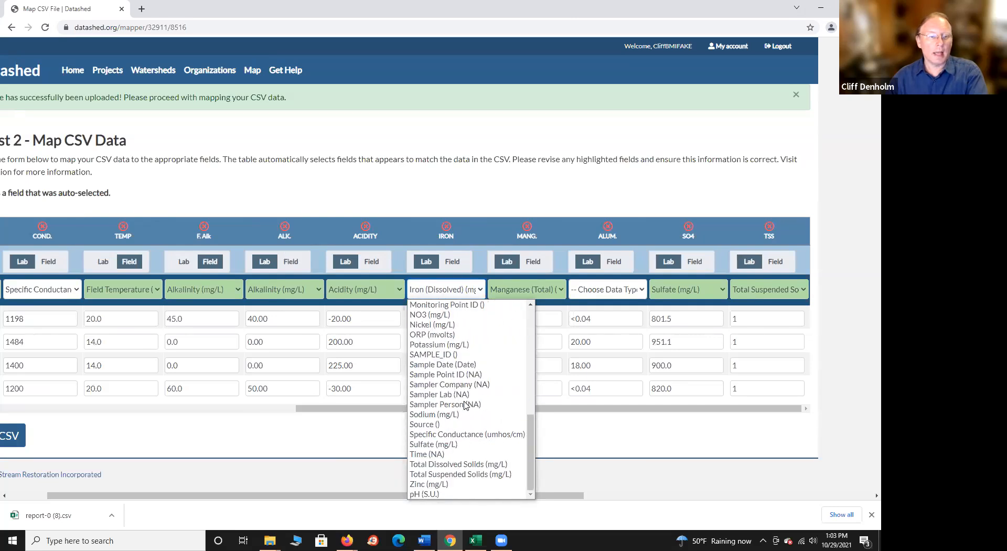
{"action": "scroll", "coordinate": [465, 405], "scroll_direction": "up", "scroll_amount": 2}
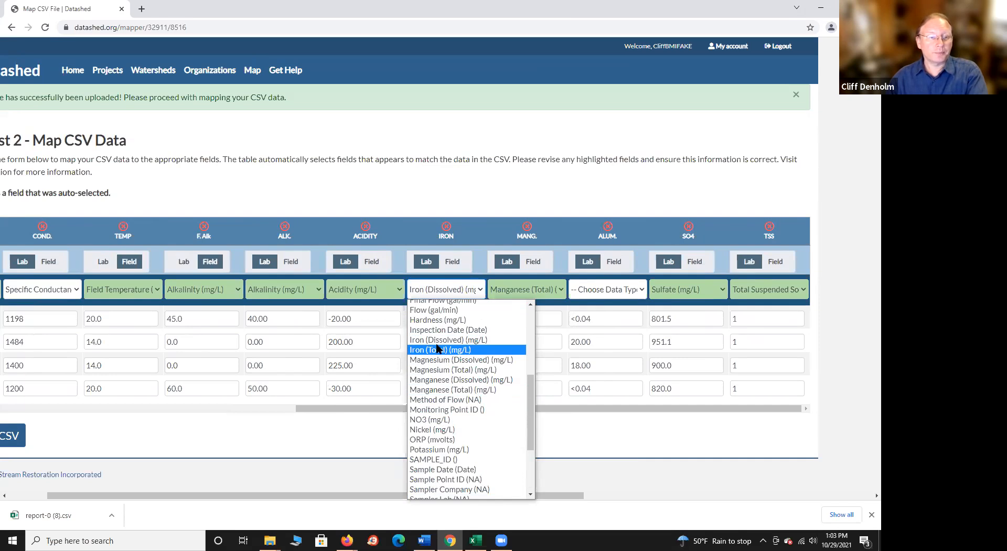
{"action": "scroll", "coordinate": [434, 351], "scroll_direction": "up", "scroll_amount": 1}
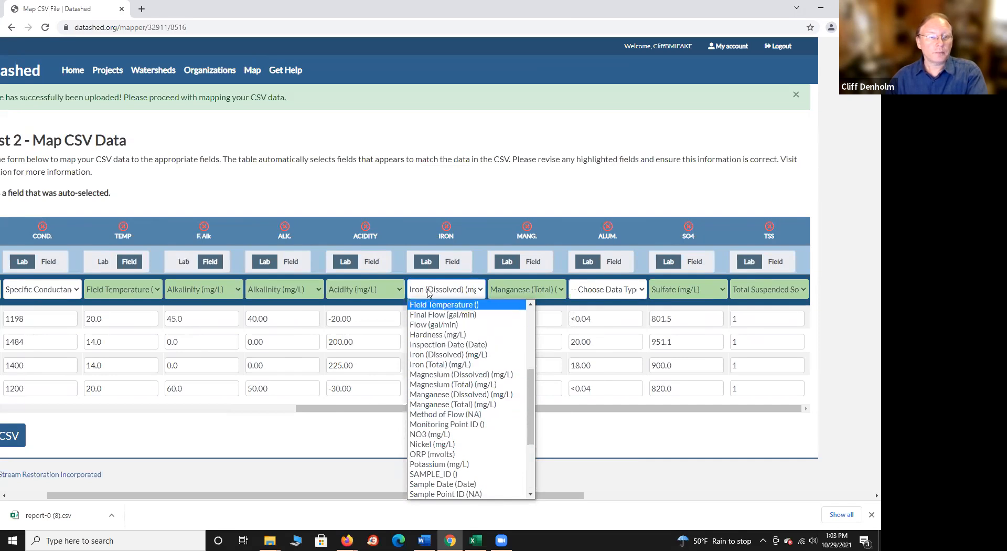
{"action": "left_click", "coordinate": [426, 365]}
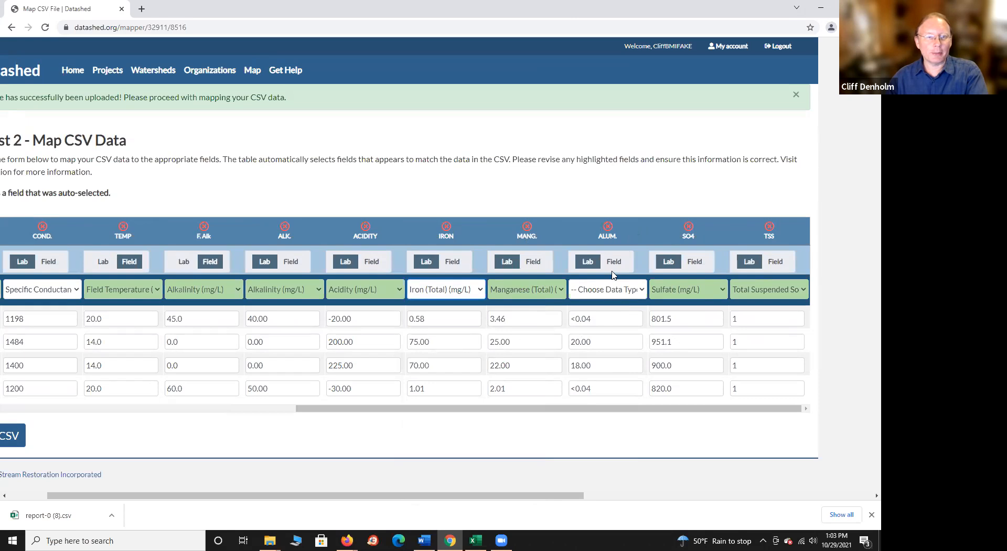
{"action": "left_click", "coordinate": [642, 292]}
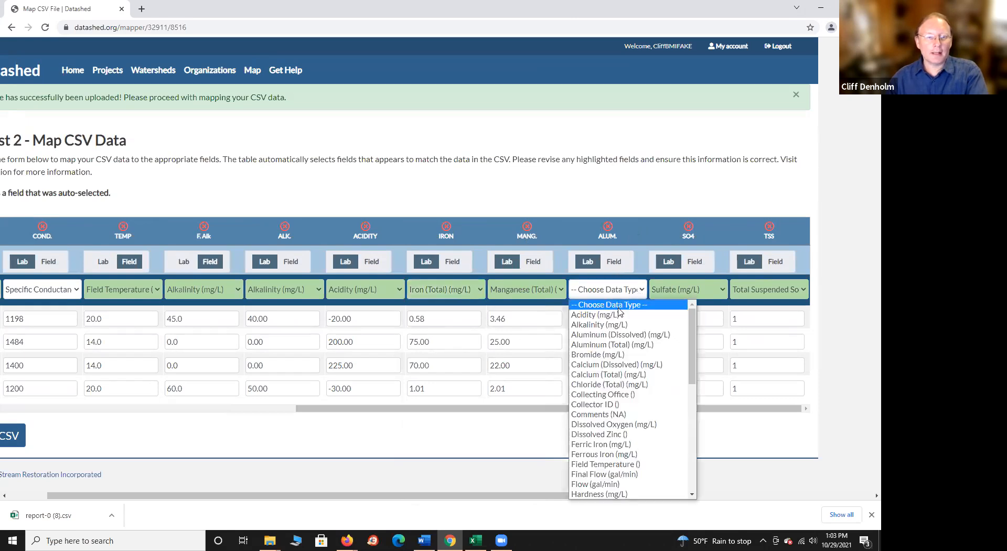
{"action": "left_click", "coordinate": [603, 346]}
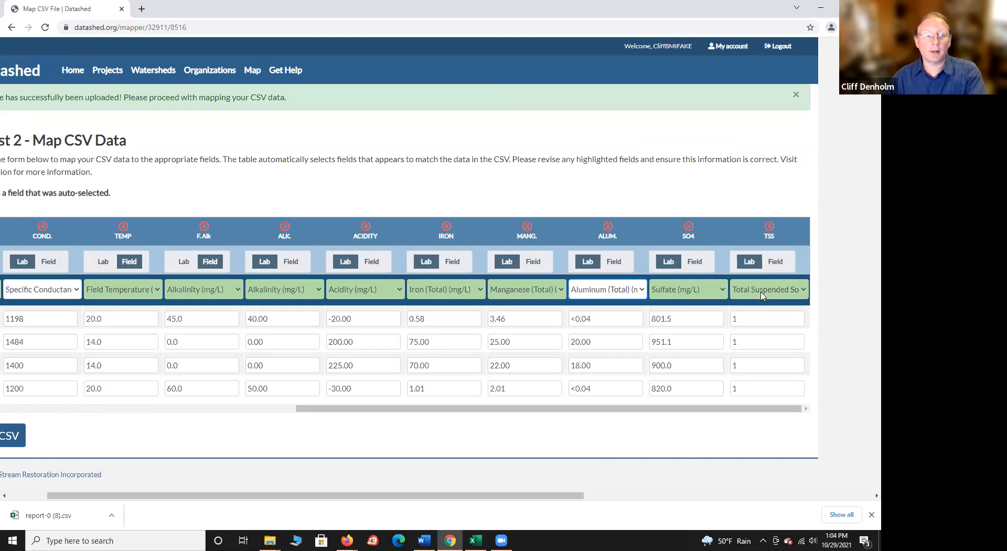
Submit the mapped CSV data for the project.
{"action": "left_click_drag", "start_coordinate": [738, 413], "coordinate": [383, 450]}
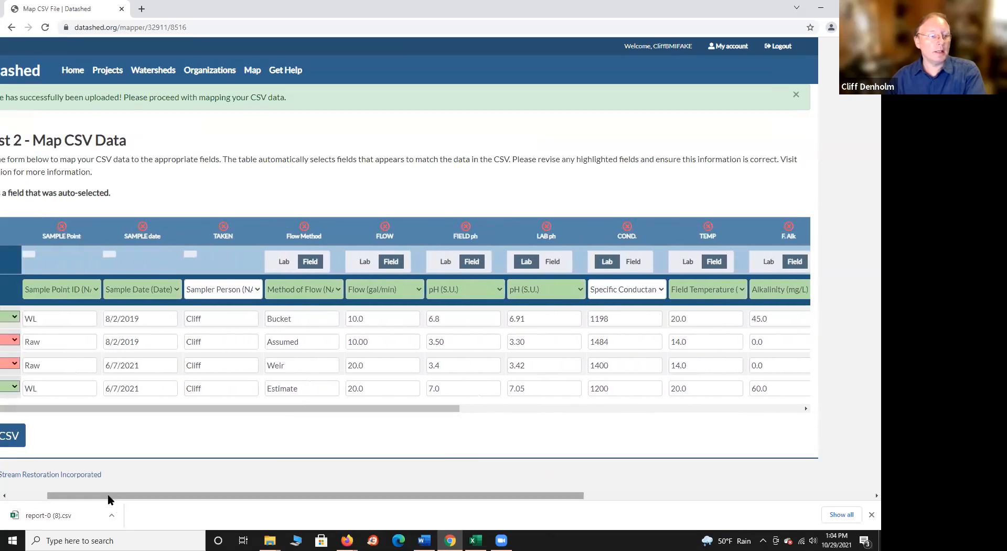
{"action": "left_click_drag", "start_coordinate": [108, 498], "coordinate": [65, 496]}
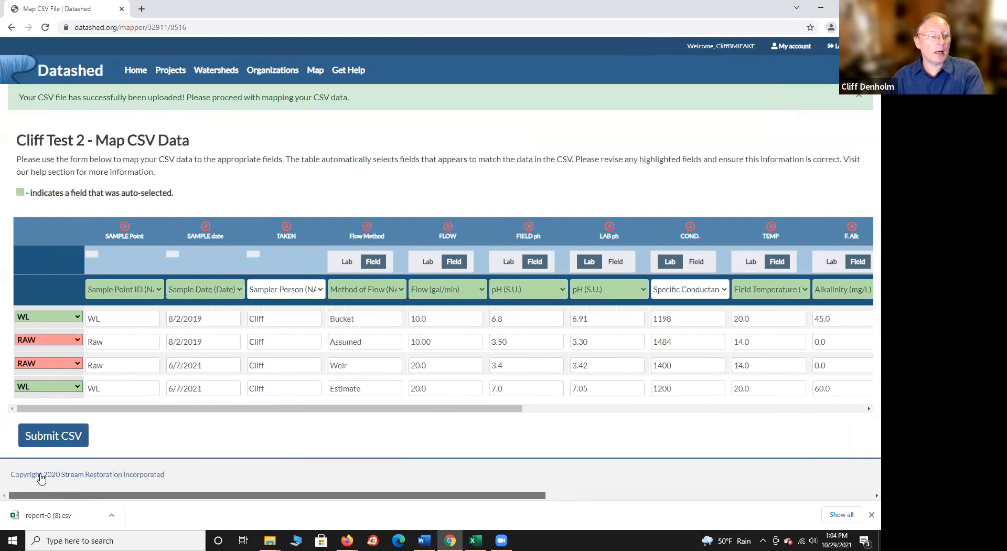
{"action": "left_click", "coordinate": [45, 438]}
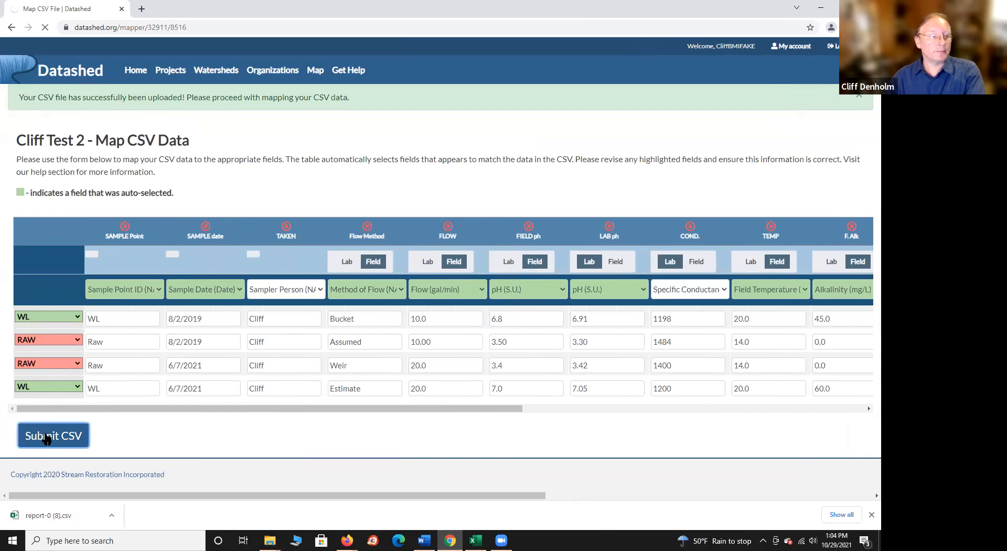